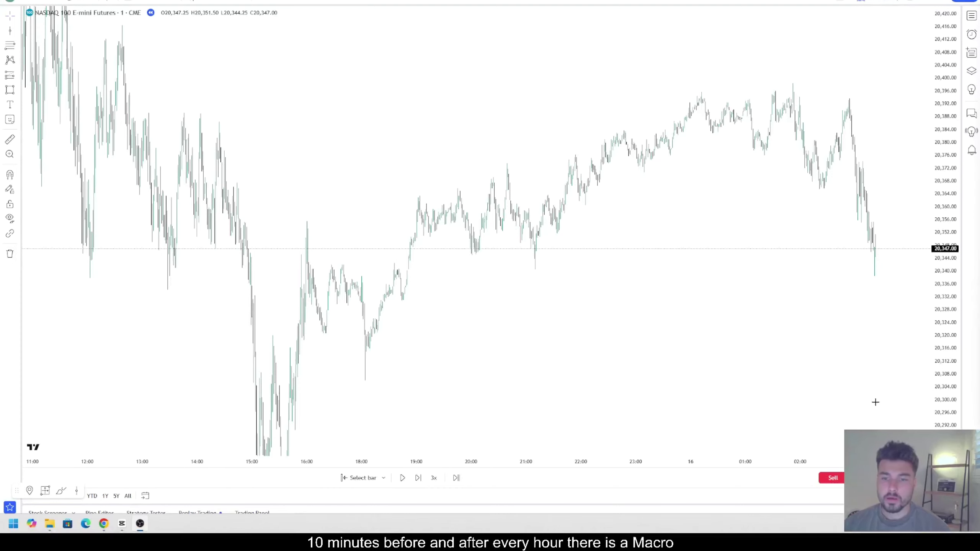
# Draw a horizontal trend line from the 01:52 swing high at 20,398.50 past the latest candle and color it blue.
pyautogui.scroll(-3, 692, 390)
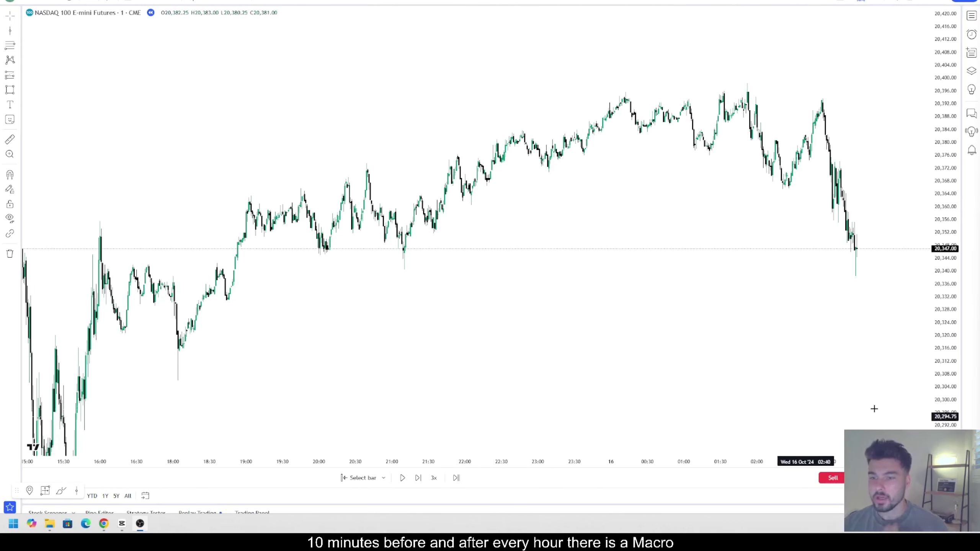
pyautogui.moveTo(943, 379); pyautogui.dragTo(915, 323)
pyautogui.moveTo(844, 332); pyautogui.dragTo(656, 247)
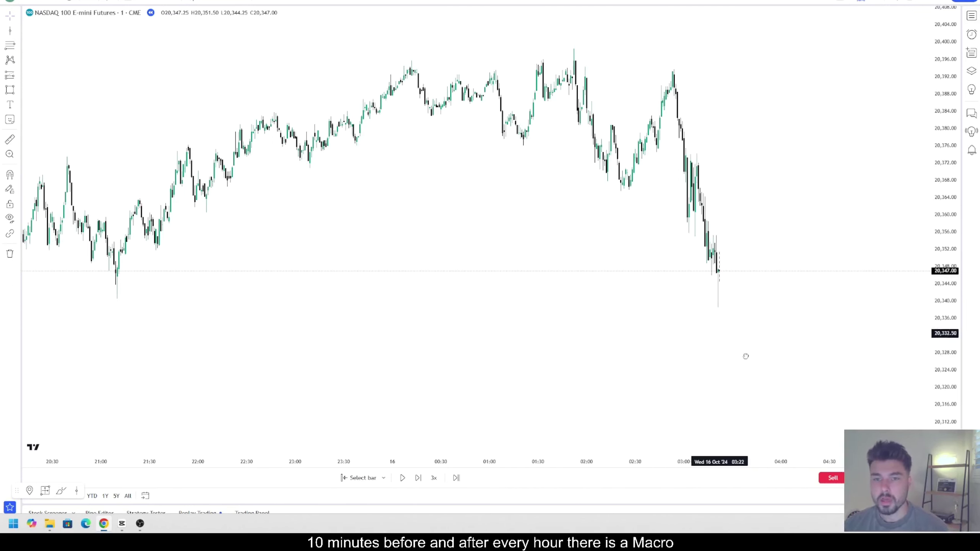
pyautogui.moveTo(744, 354); pyautogui.dragTo(745, 356)
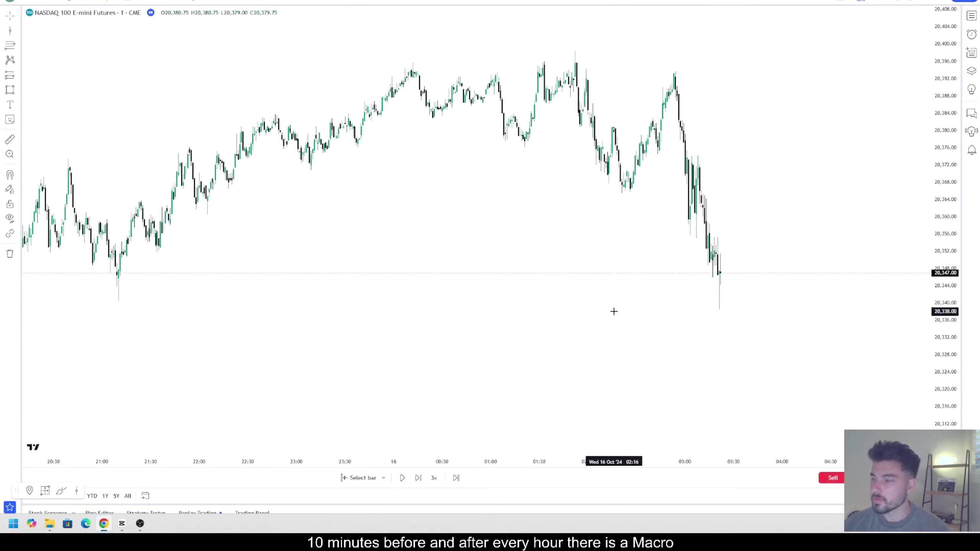
pyautogui.click(18, 31)
pyautogui.click(47, 40)
pyautogui.click(575, 51)
pyautogui.click(870, 51)
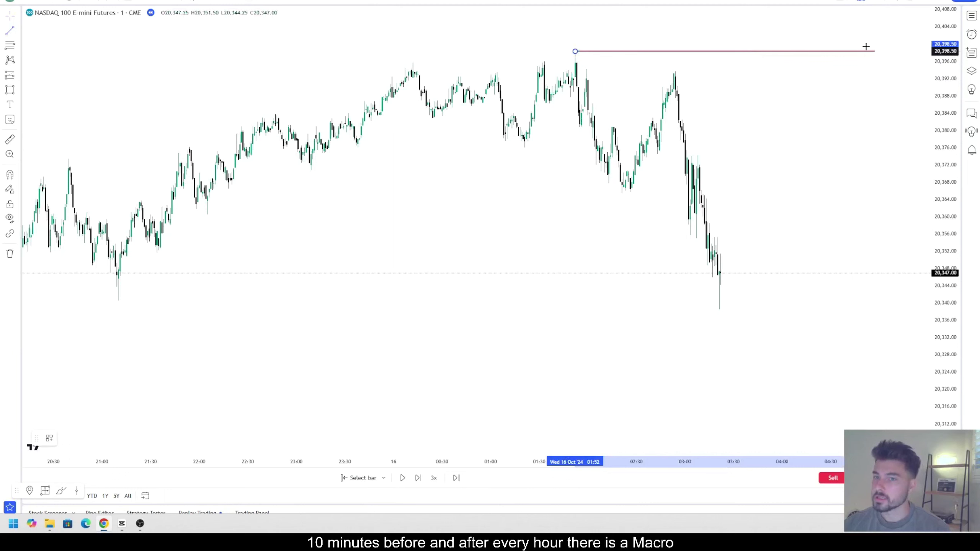
pyautogui.click(64, 438)
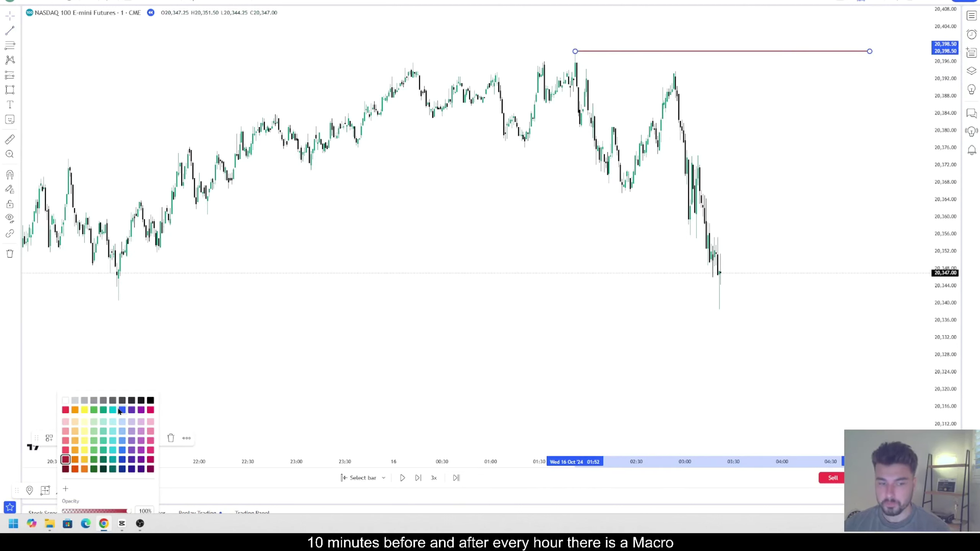
pyautogui.click(122, 410)
pyautogui.click(449, 328)
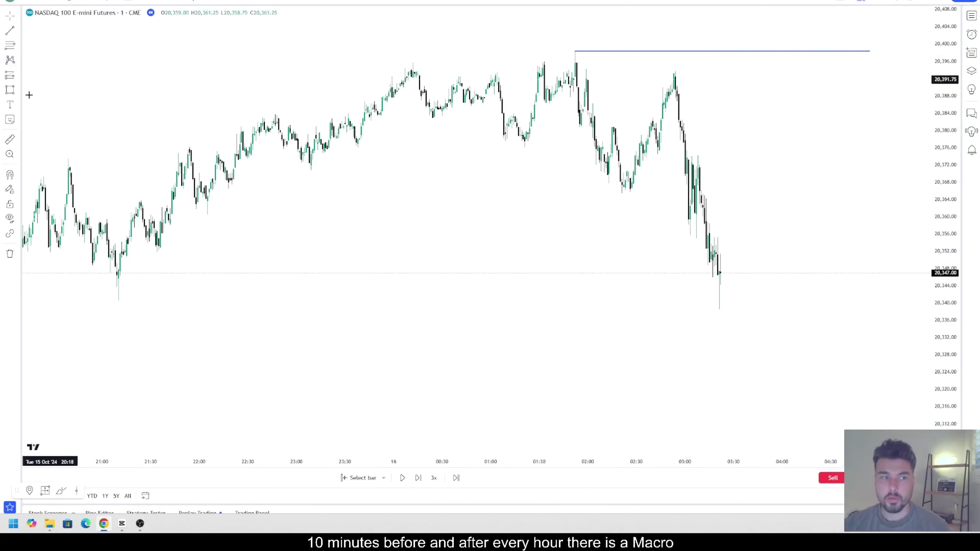
# Brush a freehand stroke following the price decline from about 02:00 to the latest candle, and delete it.
pyautogui.click(18, 91)
pyautogui.click(59, 101)
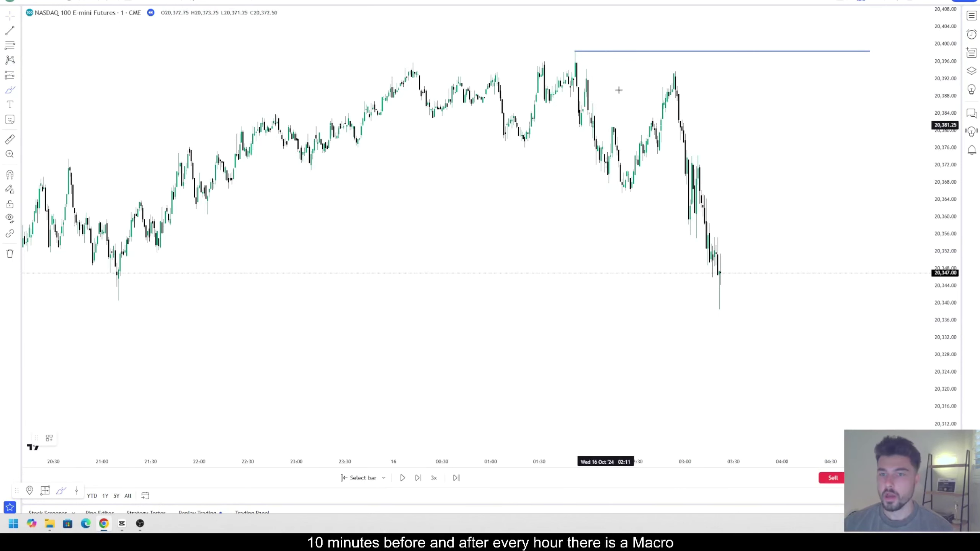
pyautogui.moveTo(593, 137)
pyautogui.mouseDown()
pyautogui.moveTo(674, 124)
pyautogui.moveTo(698, 247)
pyautogui.moveTo(731, 314)
pyautogui.mouseUp()
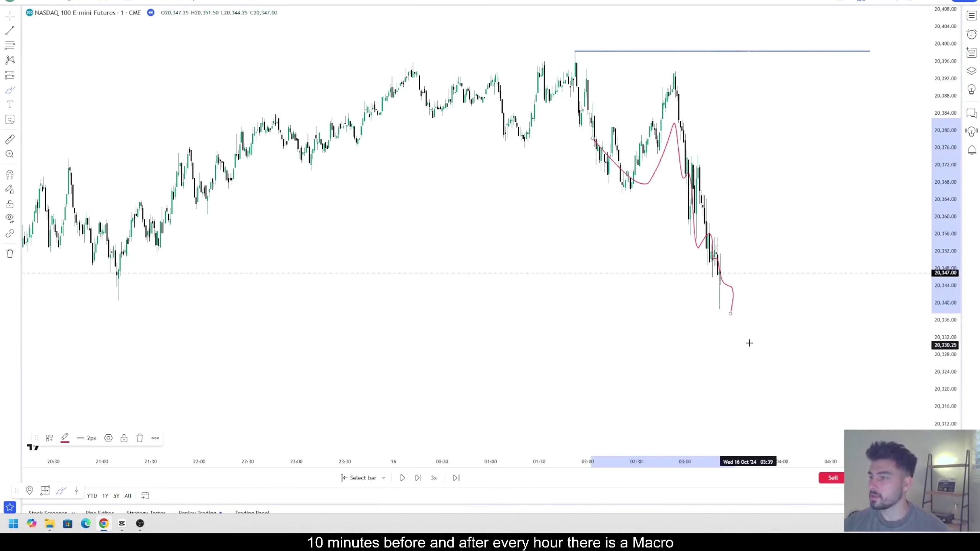
pyautogui.click(749, 343)
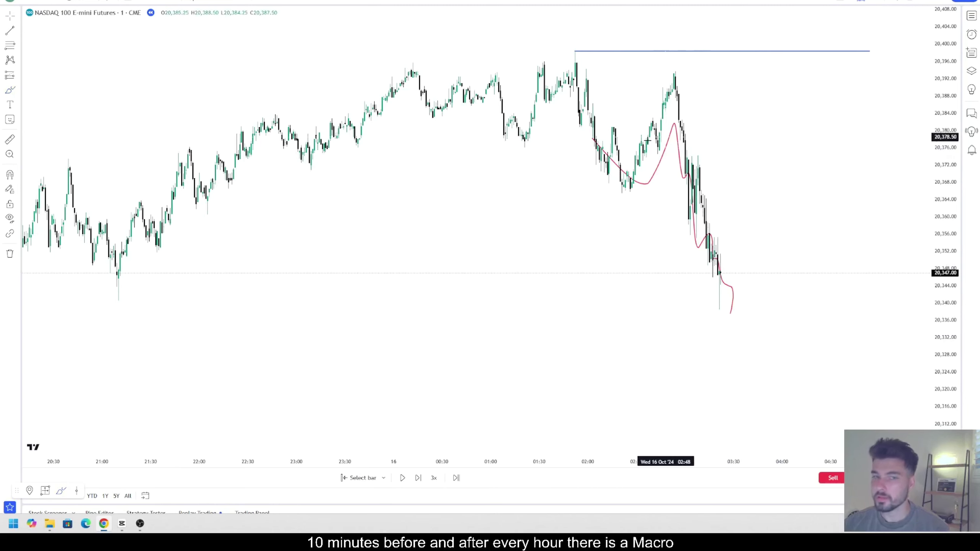
pyautogui.click(677, 138)
pyautogui.press('Delete')
# Draw a horizontal trend line from the 21:09 swing low at 20,340.25 to about 03:29, just past the latest candle.
pyautogui.scroll(-2, 780, 296)
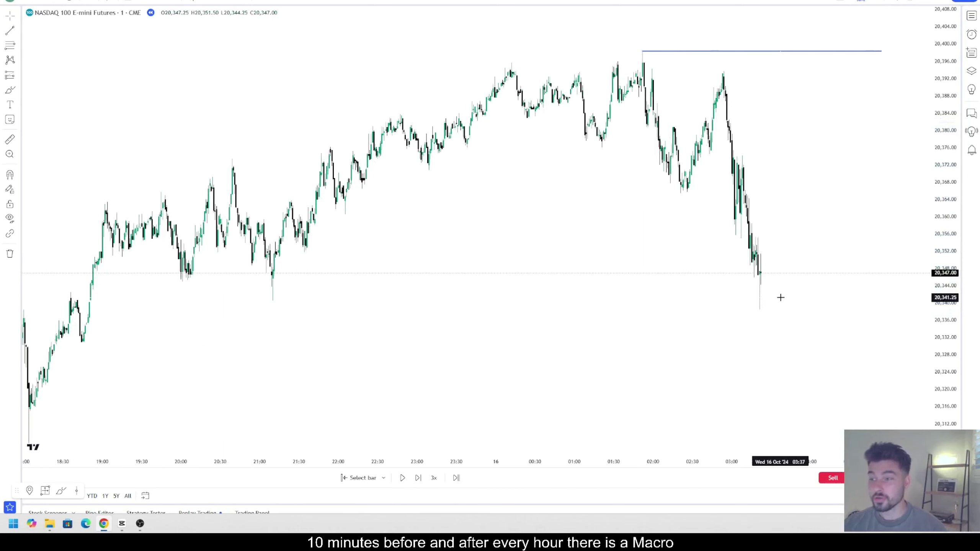
pyautogui.scroll(-2, 781, 298)
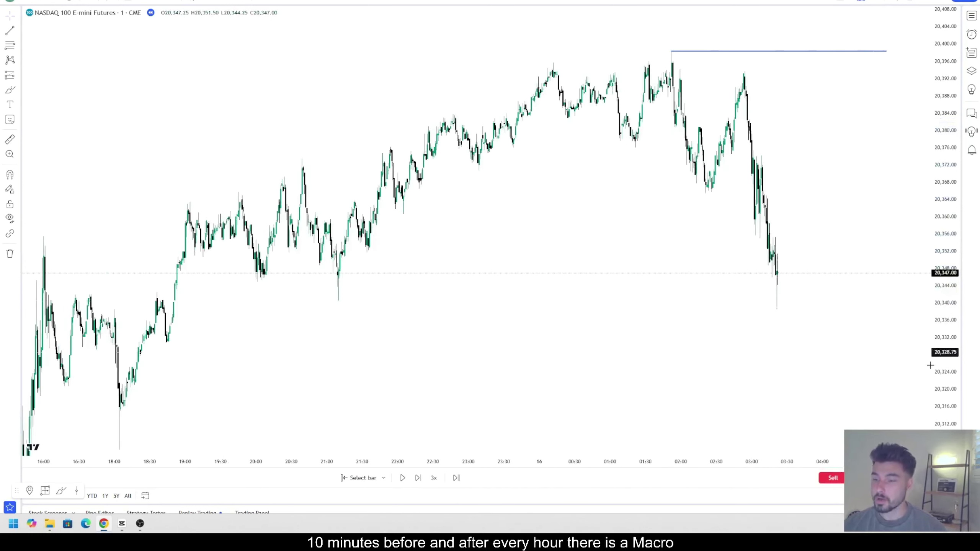
pyautogui.moveTo(939, 347); pyautogui.dragTo(939, 341)
pyautogui.scroll(2, 753, 370)
pyautogui.scroll(2, 663, 352)
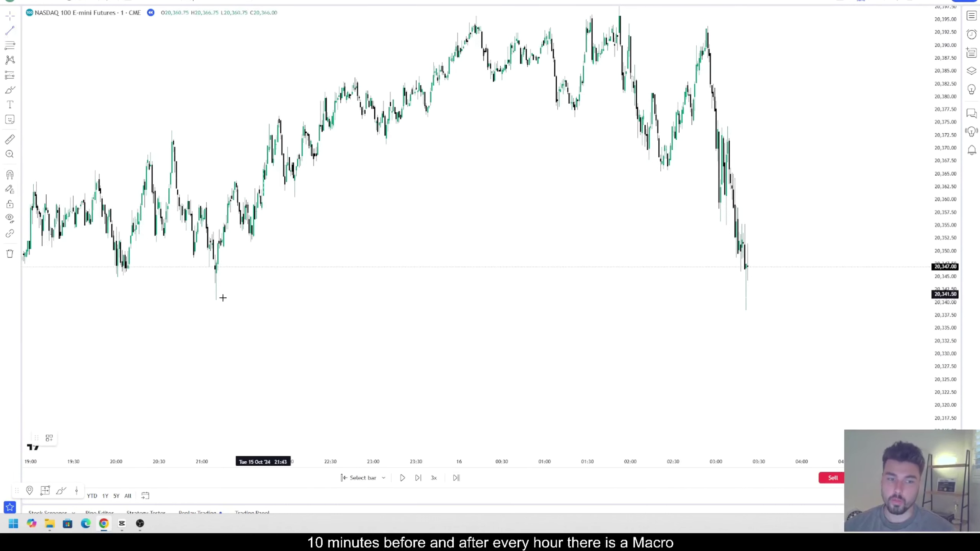
pyautogui.moveTo(215, 301); pyautogui.dragTo(757, 301)
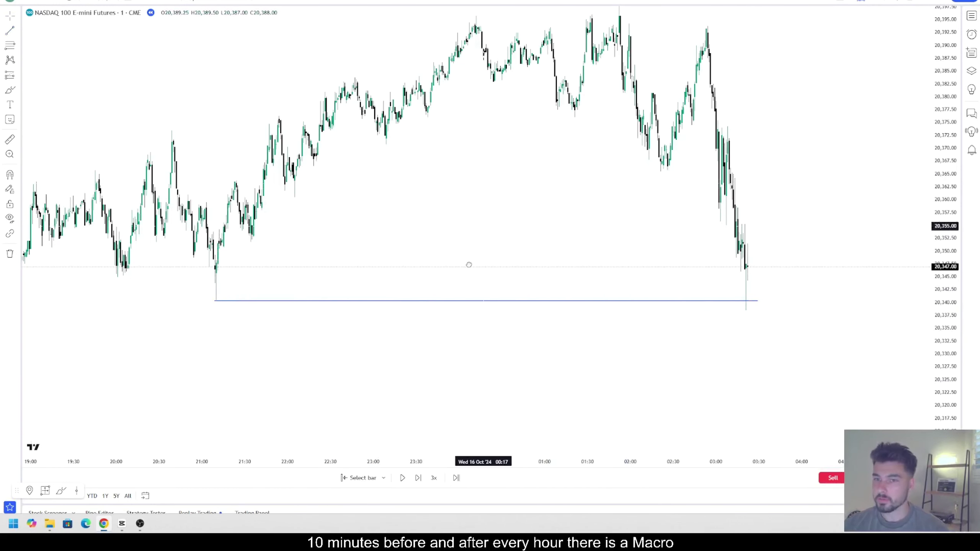
# Recolor the trend line at the 21:09 swing low dark red.
pyautogui.moveTo(468, 265); pyautogui.dragTo(453, 307)
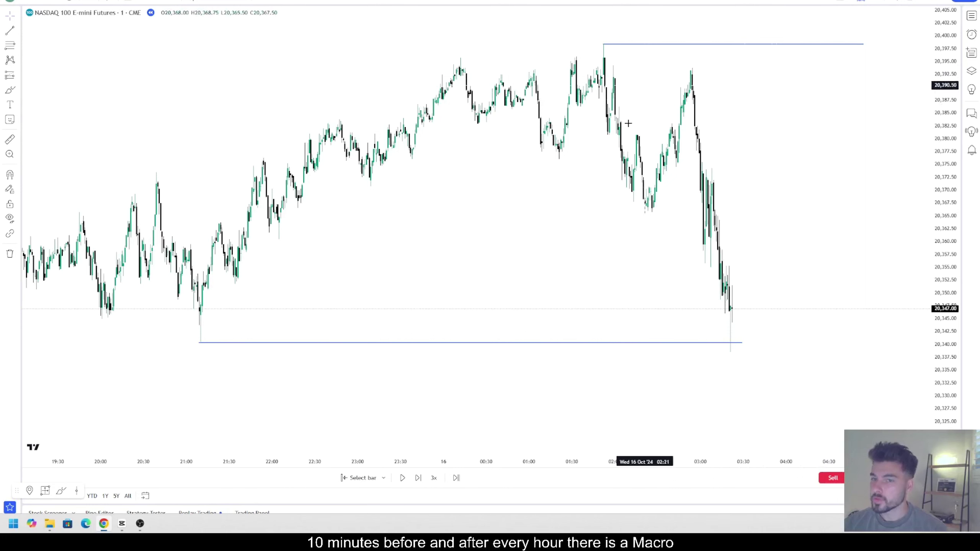
pyautogui.moveTo(803, 185); pyautogui.dragTo(806, 154)
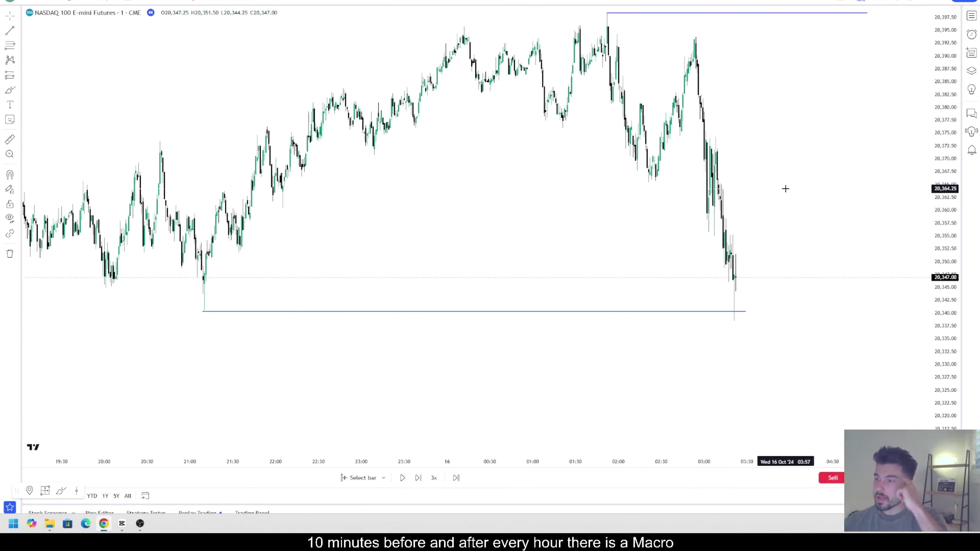
pyautogui.click(715, 311)
pyautogui.click(64, 438)
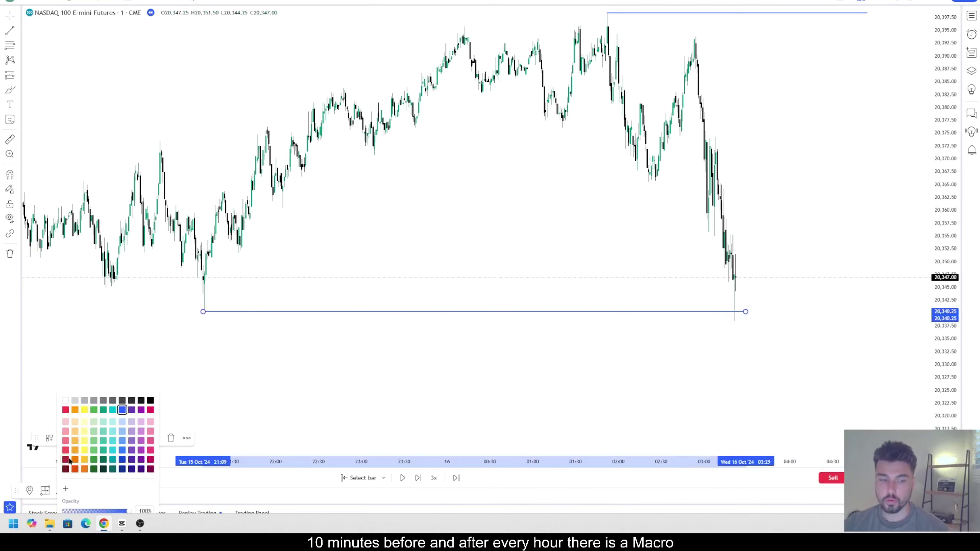
pyautogui.click(66, 460)
pyautogui.click(396, 385)
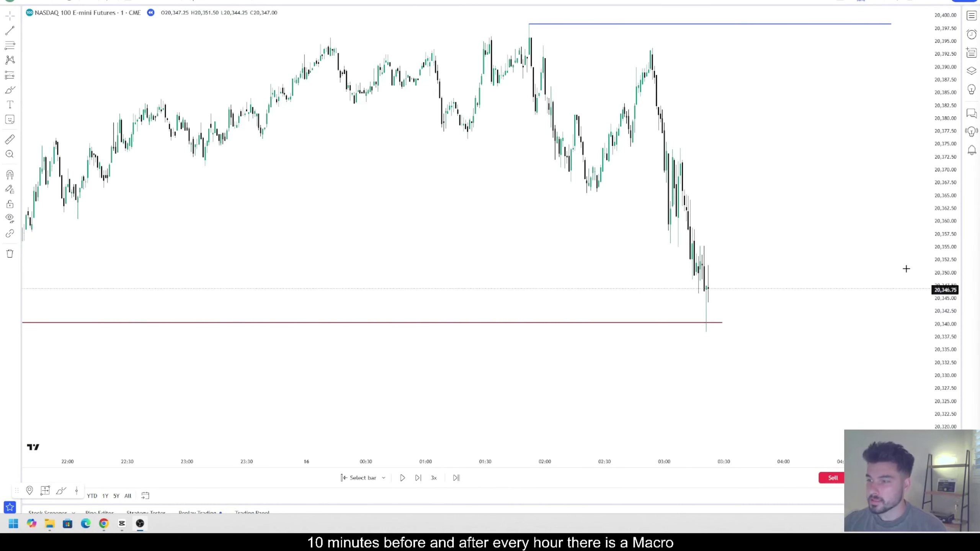
# Examine the price action between the blue high line and the red low line, up to the latest candles.
pyautogui.scroll(-2, 816, 298)
pyautogui.scroll(-2, 816, 297)
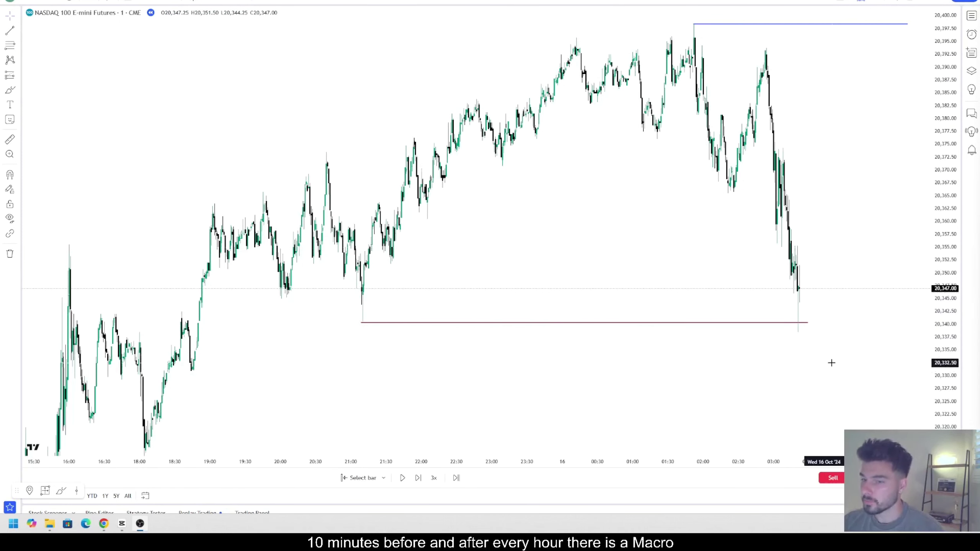
pyautogui.scroll(1, 832, 363)
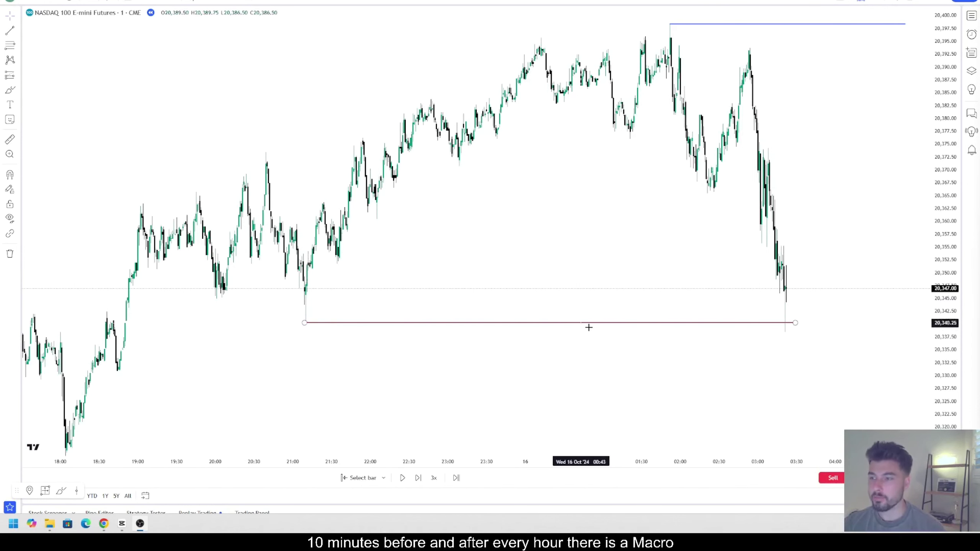
pyautogui.scroll(3, 648, 330)
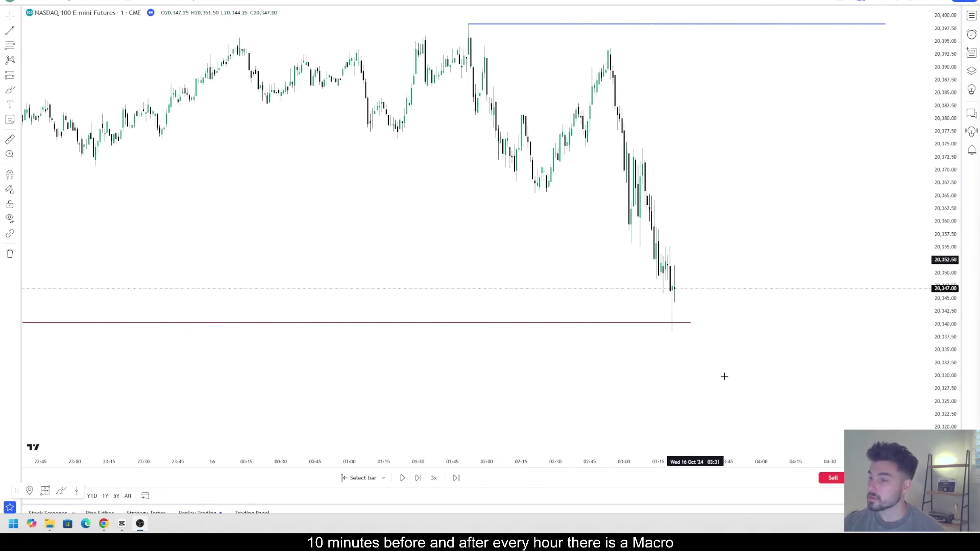
pyautogui.moveTo(942, 382); pyautogui.dragTo(939, 347)
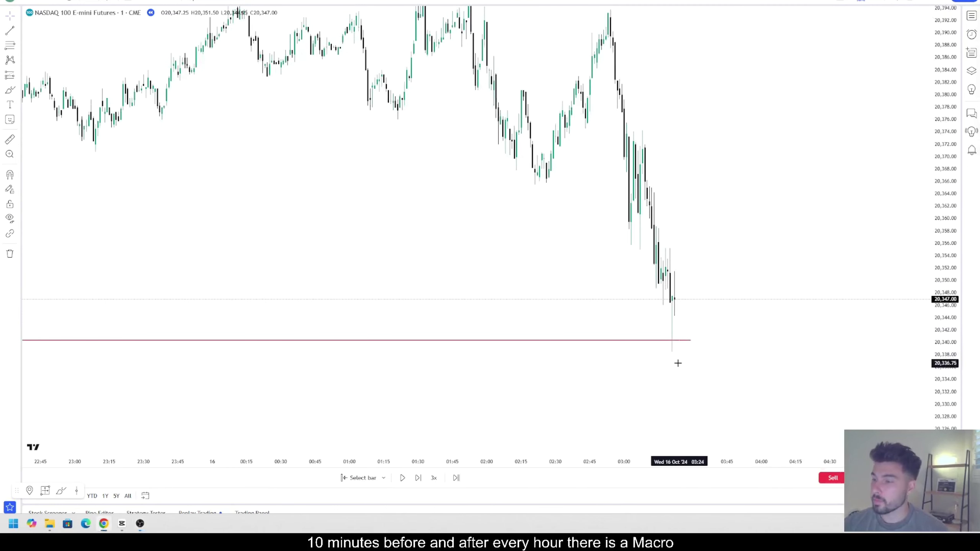
pyautogui.scroll(1, 678, 363)
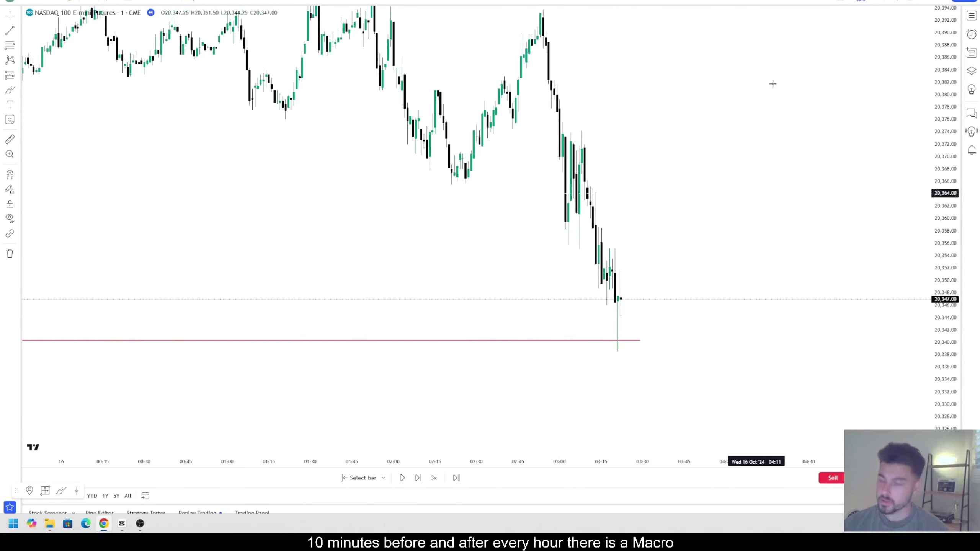
pyautogui.moveTo(763, 166); pyautogui.dragTo(767, 197)
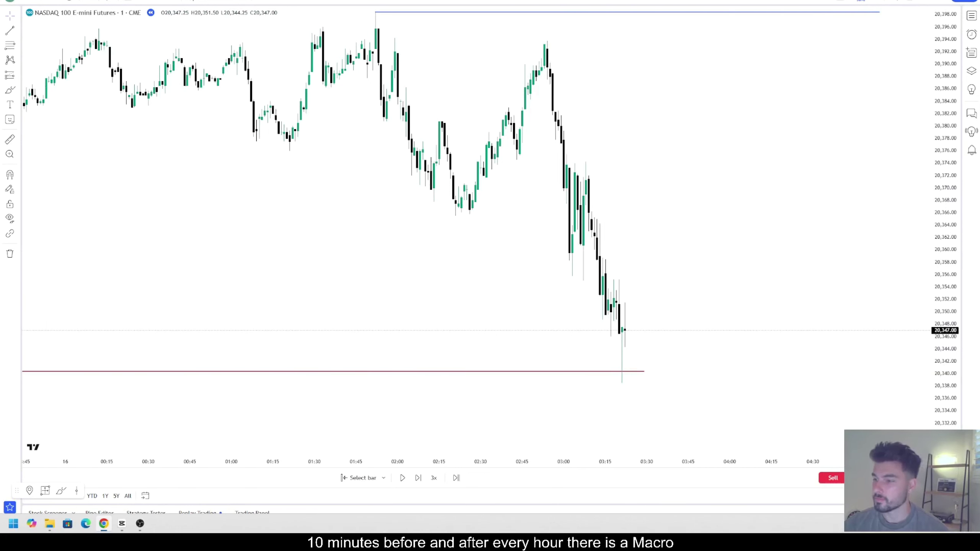
pyautogui.scroll(-4, 434, 270)
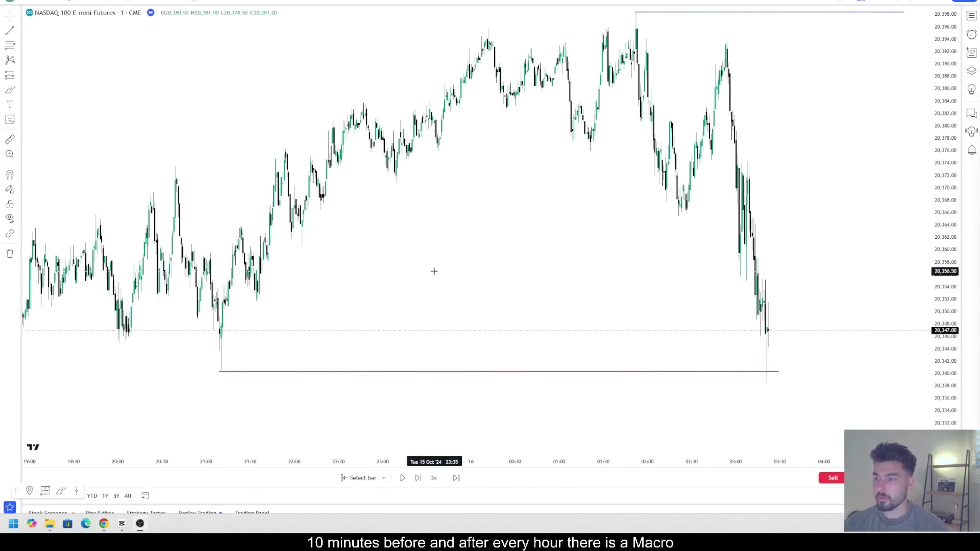
pyautogui.scroll(-3, 434, 271)
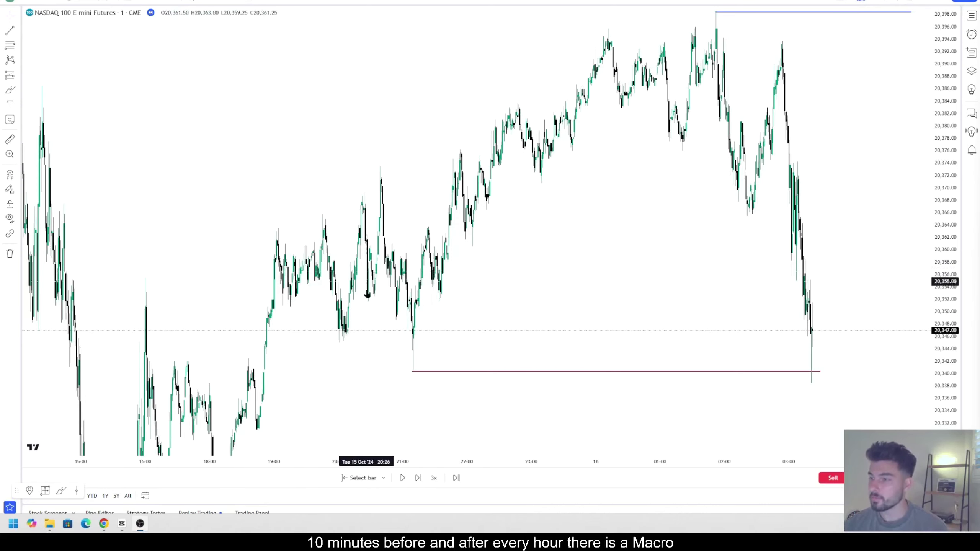
pyautogui.scroll(3, 525, 279)
pyautogui.scroll(5, 525, 279)
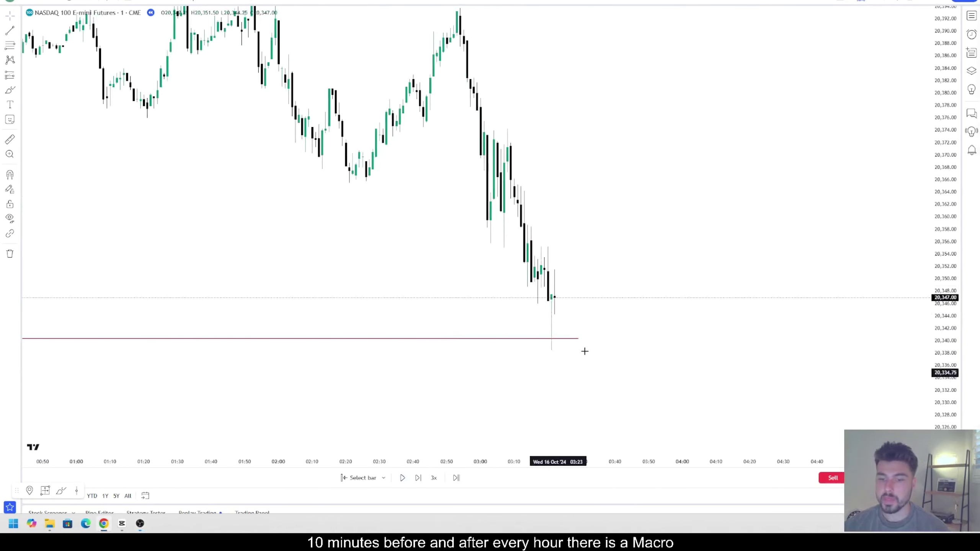
# Play the bar replay forward three candles to 03:25 and pause it.
pyautogui.moveTo(596, 346); pyautogui.dragTo(736, 301)
pyautogui.moveTo(947, 351); pyautogui.dragTo(873, 309)
pyautogui.scroll(3, 728, 381)
pyautogui.moveTo(728, 381); pyautogui.dragTo(805, 400)
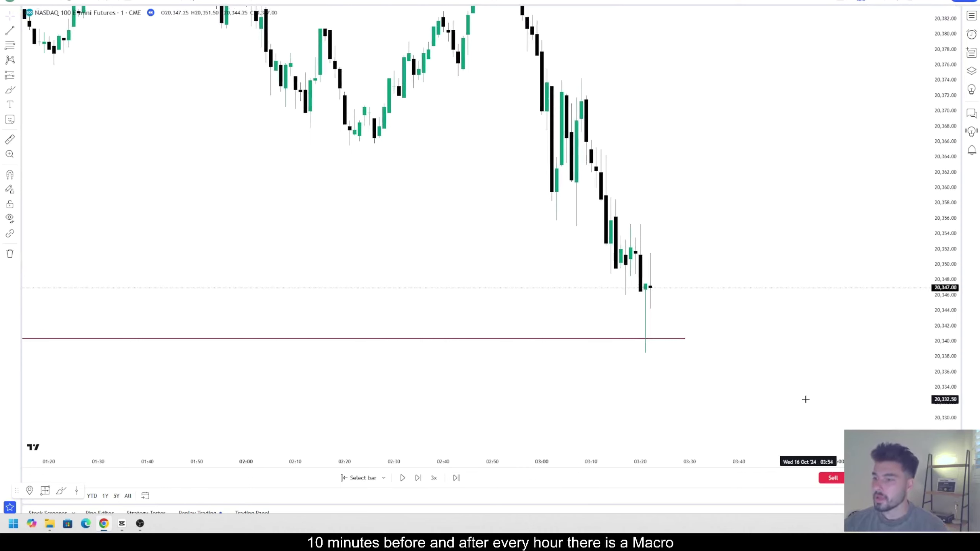
pyautogui.click(402, 479)
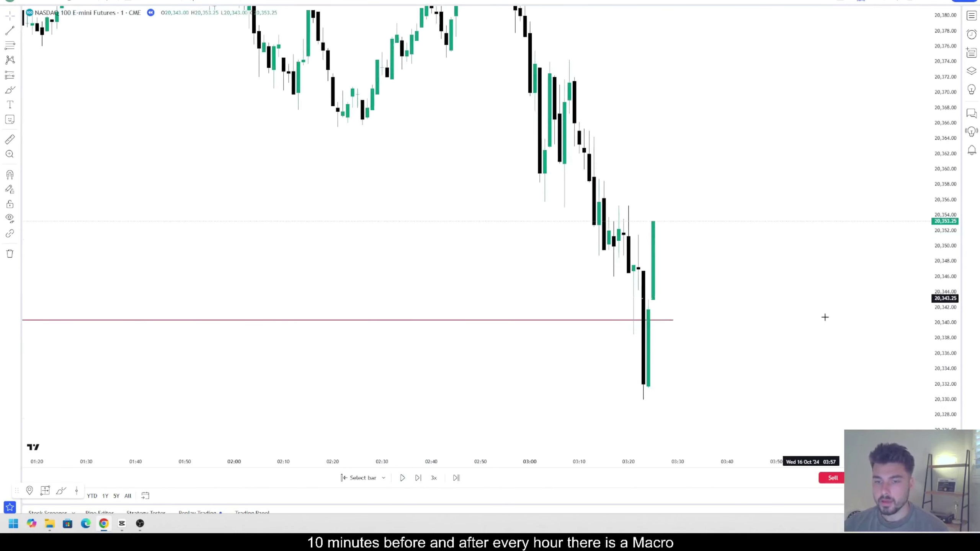
# Draw a rectangle over the price gap beside the 03:23 candle, from 03:22 at 20,344.75 down to about 20,343.
pyautogui.moveTo(772, 387); pyautogui.dragTo(779, 334)
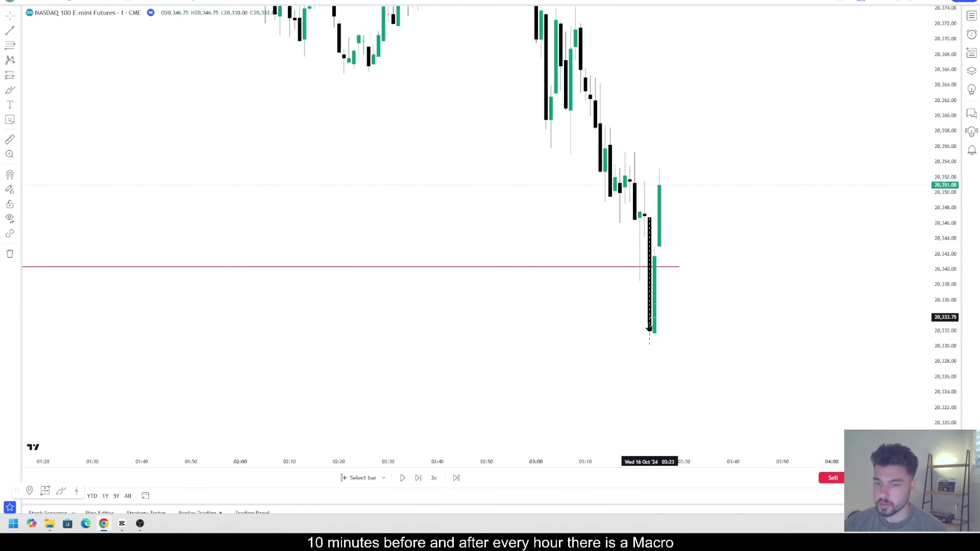
pyautogui.click(18, 89)
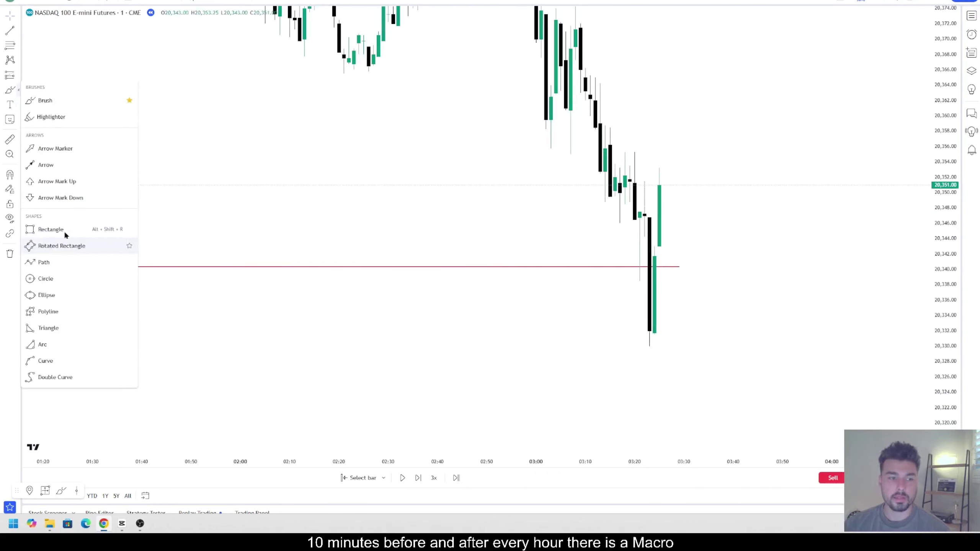
pyautogui.click(54, 229)
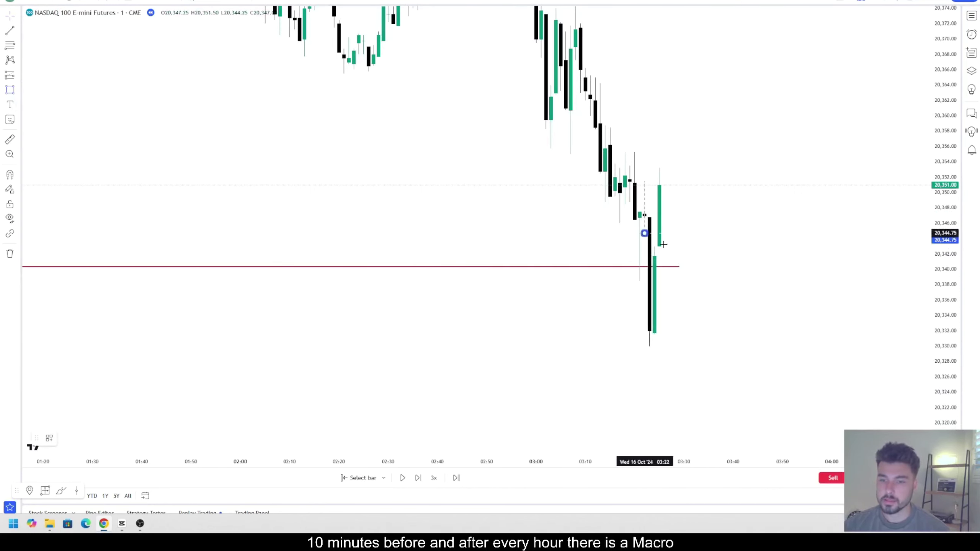
pyautogui.click(694, 246)
# Draw a horizontal trend line above the rectangle at 20,347.25, from 03:22 to 03:34, and color it black.
pyautogui.moveTo(743, 339); pyautogui.dragTo(764, 356)
pyautogui.moveTo(941, 340); pyautogui.dragTo(941, 291)
pyautogui.scroll(3, 792, 320)
pyautogui.click(18, 33)
pyautogui.click(46, 46)
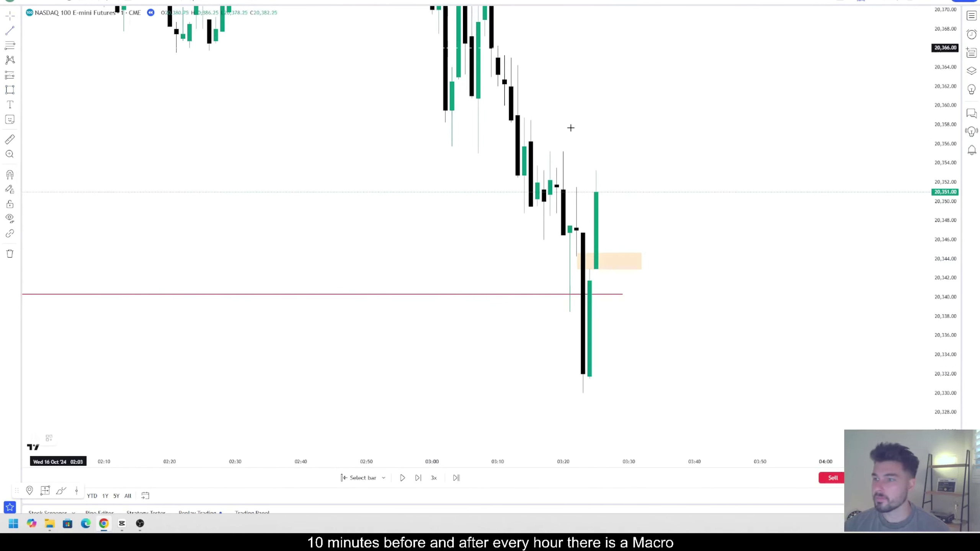
pyautogui.click(576, 227)
pyautogui.click(655, 227)
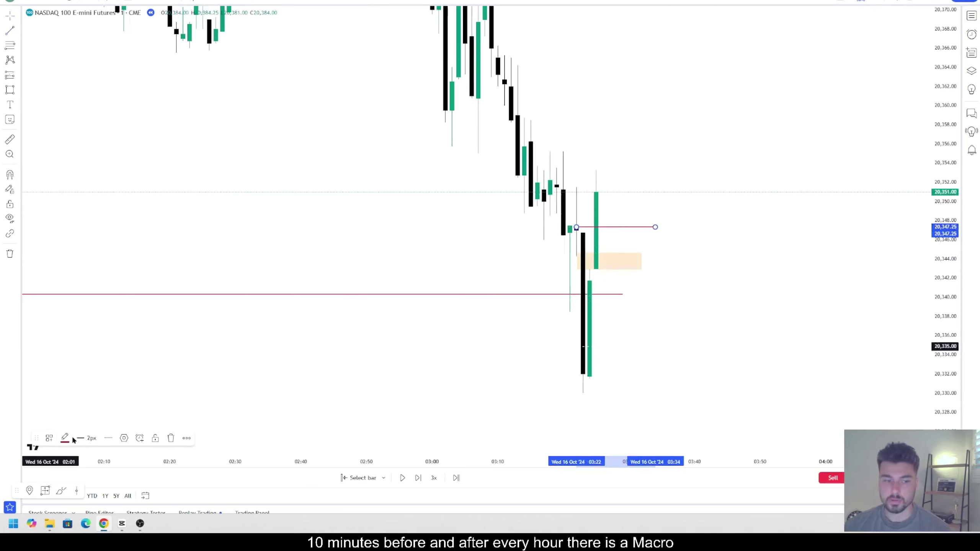
pyautogui.click(65, 440)
pyautogui.click(151, 401)
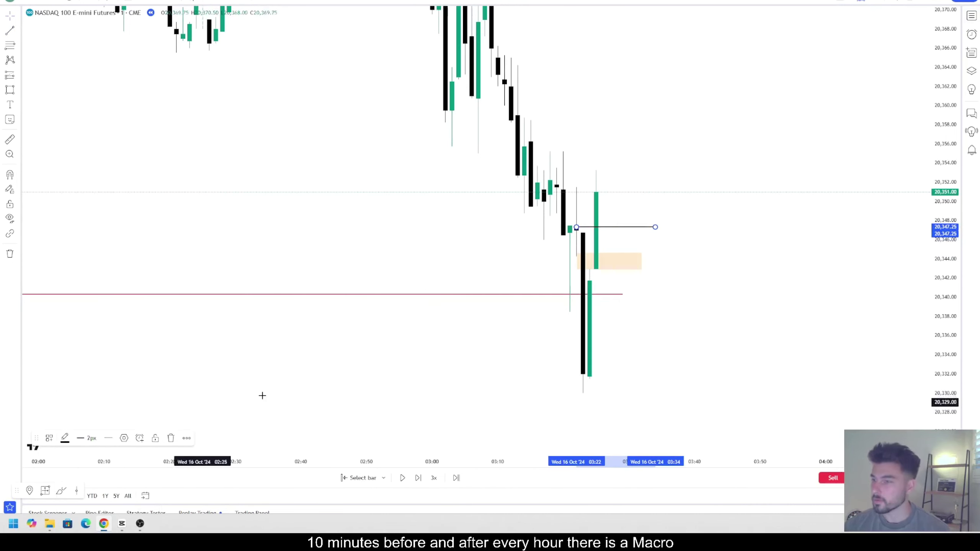
pyautogui.click(639, 359)
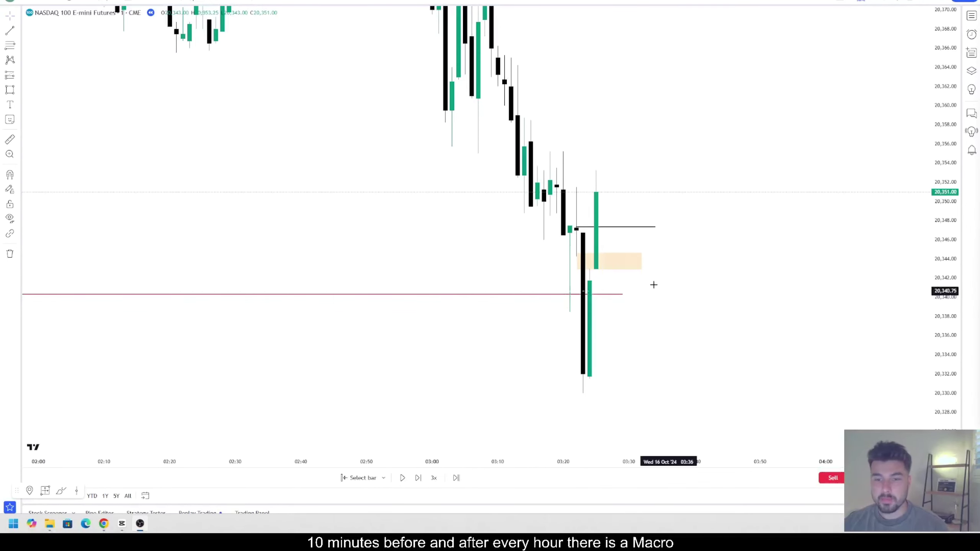
# Play the bar replay forward two candles to 03:27 and pause it.
pyautogui.moveTo(644, 263); pyautogui.dragTo(654, 261)
pyautogui.click(606, 193)
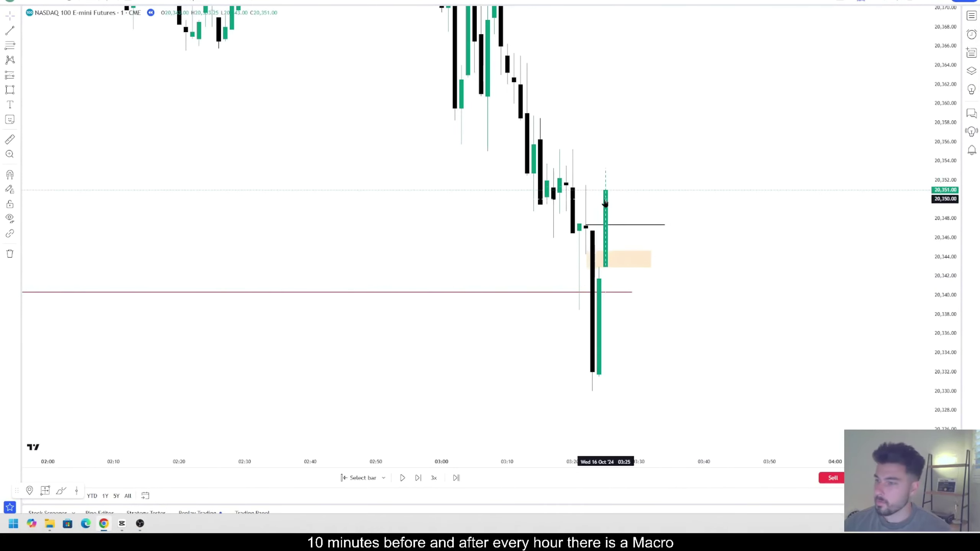
pyautogui.moveTo(941, 216); pyautogui.dragTo(941, 292)
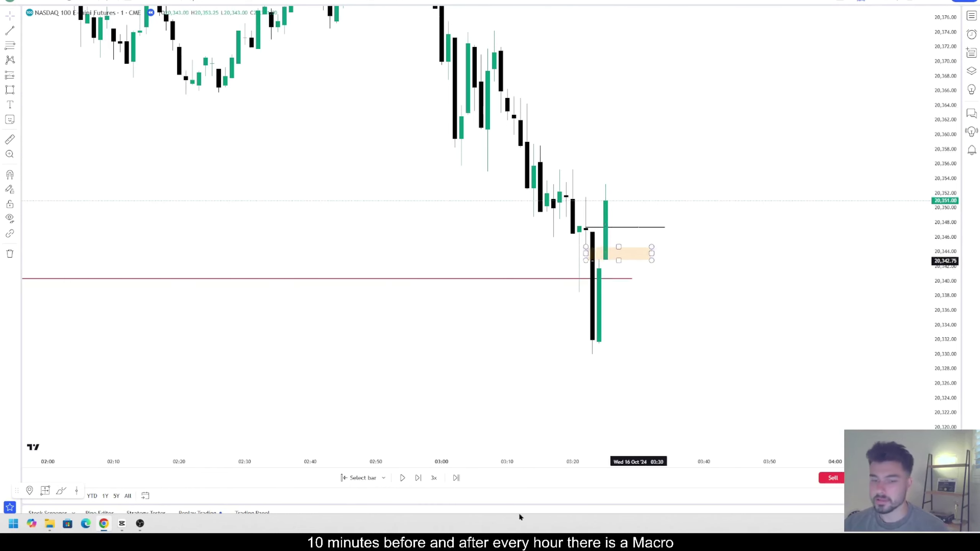
pyautogui.click(401, 478)
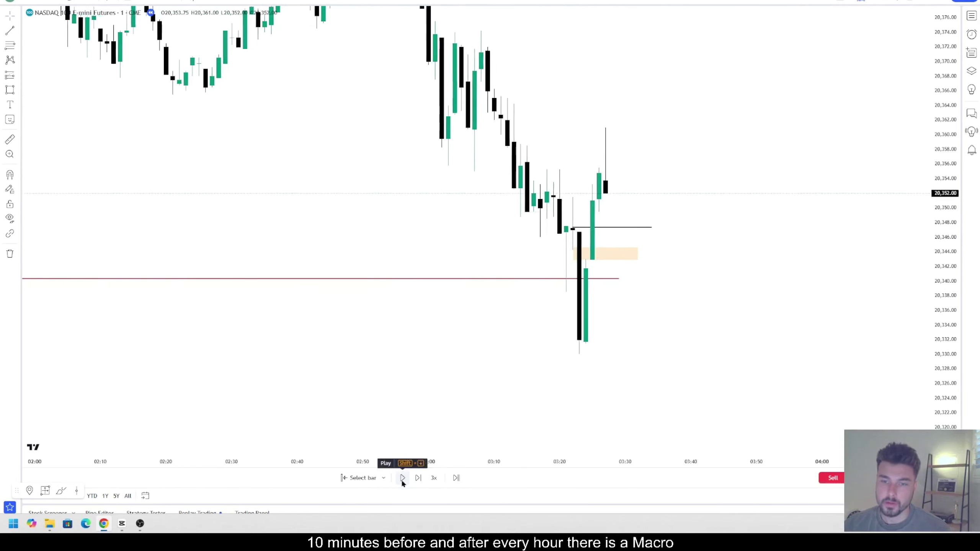
# Draw a rectangle over the second price gap from 03:24 at 20,342.75 up to 20,349.75 at 03:51, and color it teal.
pyautogui.click(18, 92)
pyautogui.click(72, 230)
pyautogui.click(586, 261)
pyautogui.moveTo(602, 225)
pyautogui.mouseDown()
pyautogui.moveTo(604, 211)
pyautogui.moveTo(764, 235)
pyautogui.mouseUp()
pyautogui.click(81, 438)
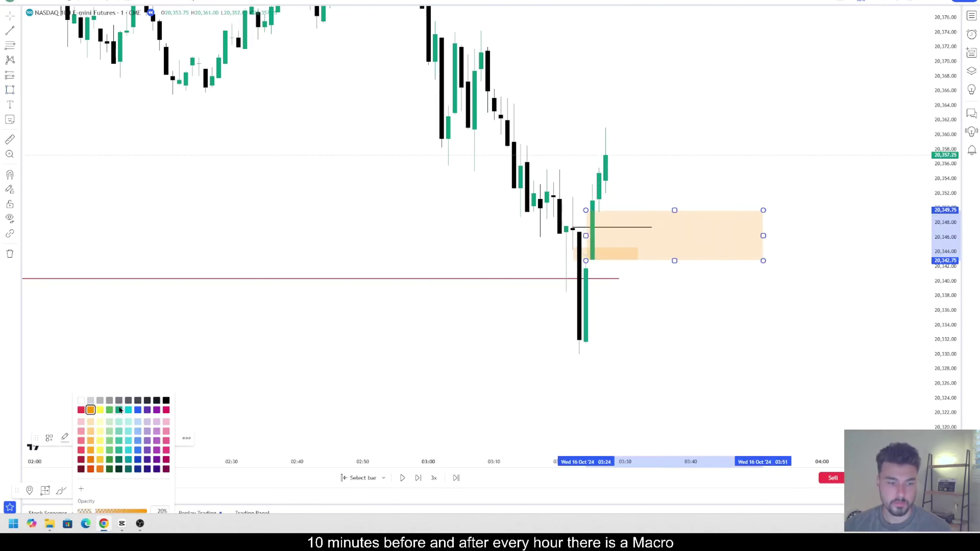
pyautogui.click(119, 410)
pyautogui.click(432, 425)
# Play the bar replay forward to 03:34, pause it, and view the rally against the earlier price action.
pyautogui.click(401, 480)
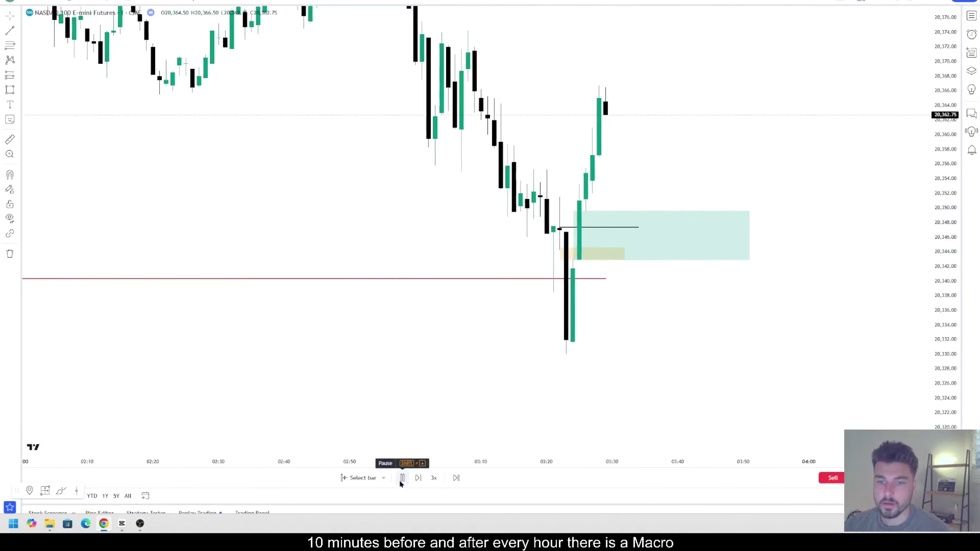
pyautogui.click(402, 478)
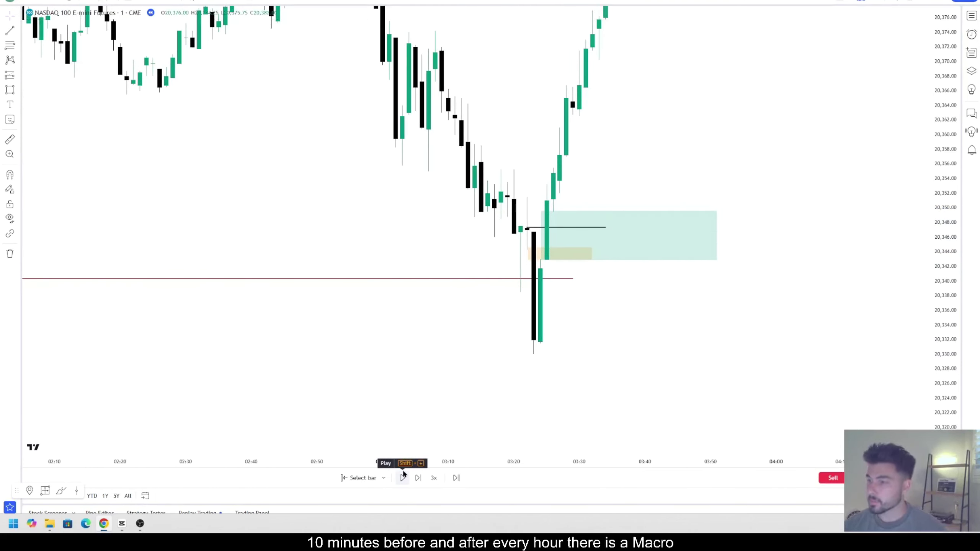
pyautogui.moveTo(548, 245); pyautogui.dragTo(591, 293)
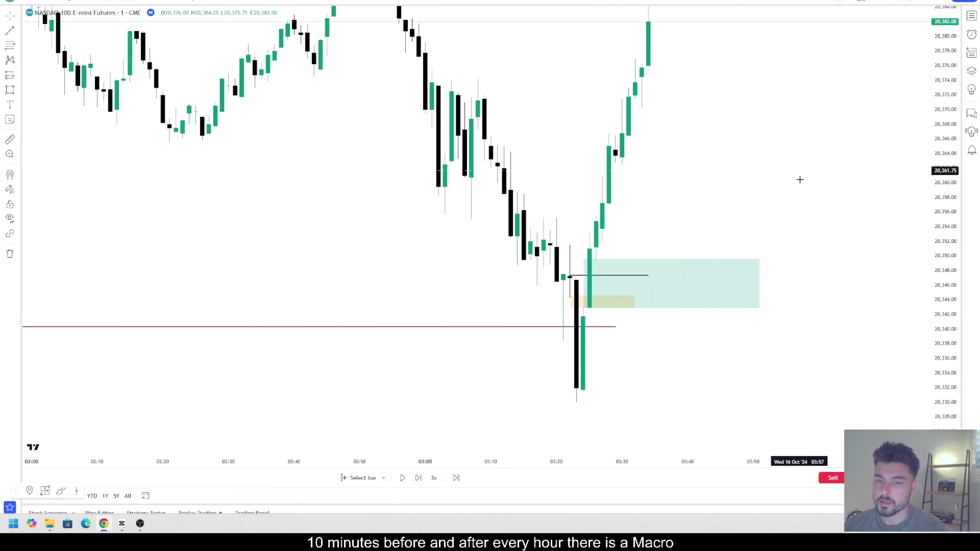
pyautogui.scroll(-5, 800, 179)
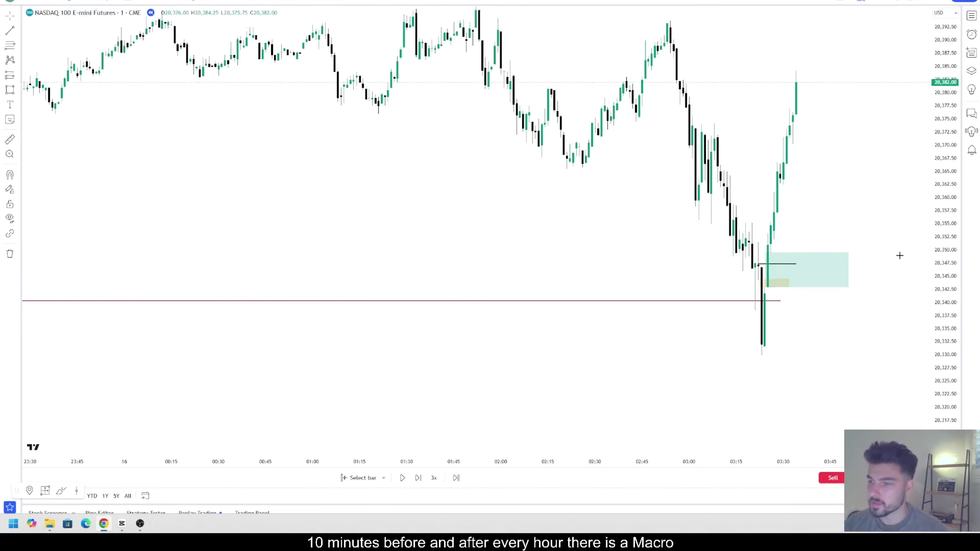
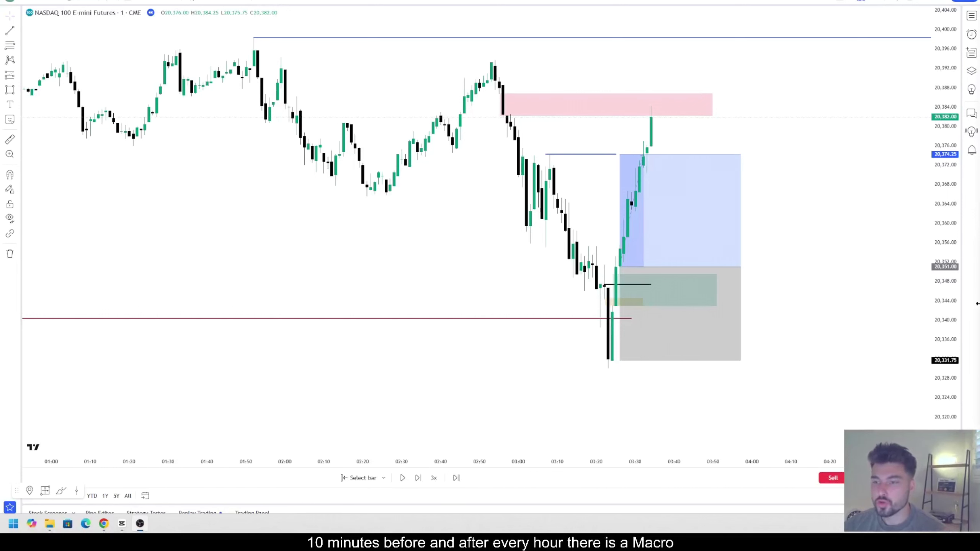
# Raise the long position's profit target to 20,398.00, at the upper blue liquidity line.
pyautogui.moveTo(828, 193); pyautogui.dragTo(731, 258)
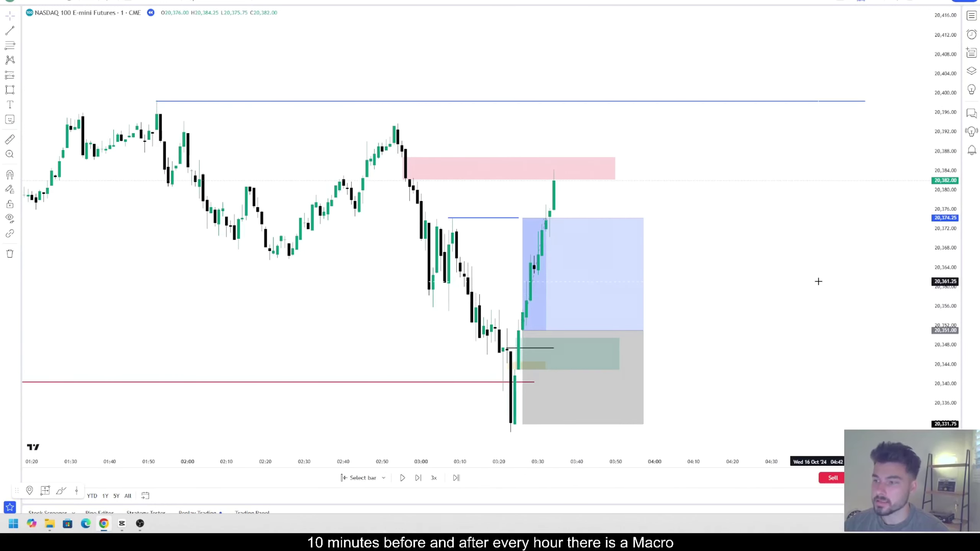
pyautogui.scroll(-1, 819, 282)
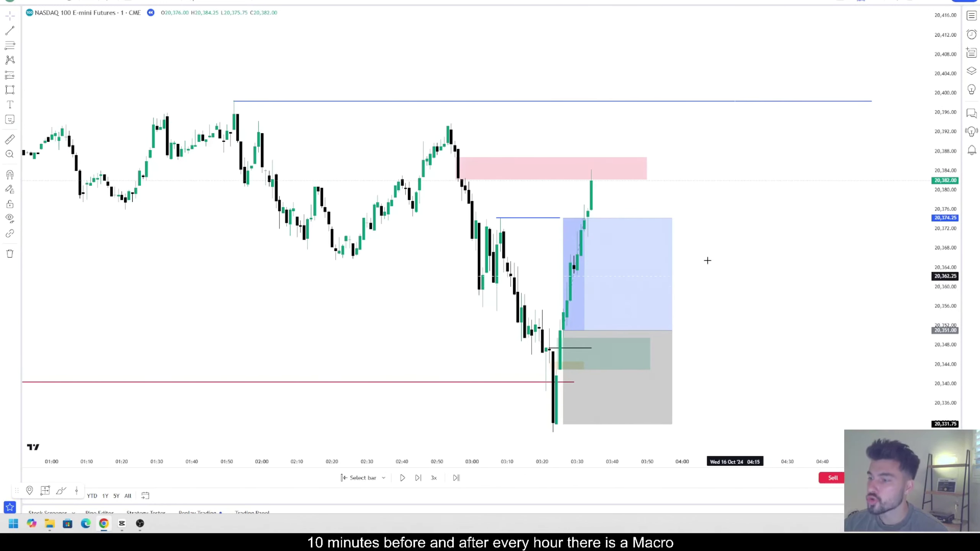
pyautogui.moveTo(563, 219); pyautogui.dragTo(513, 100)
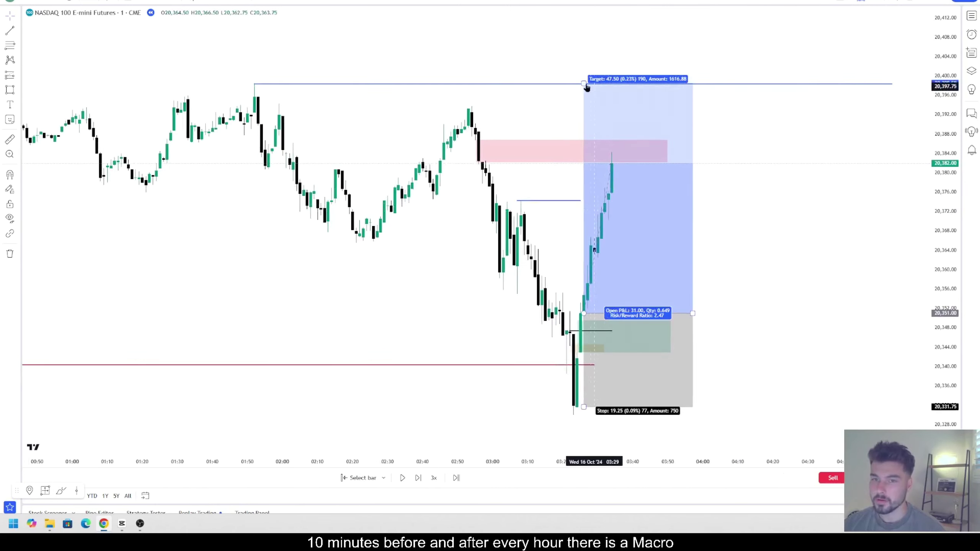
pyautogui.moveTo(587, 84); pyautogui.dragTo(561, 208)
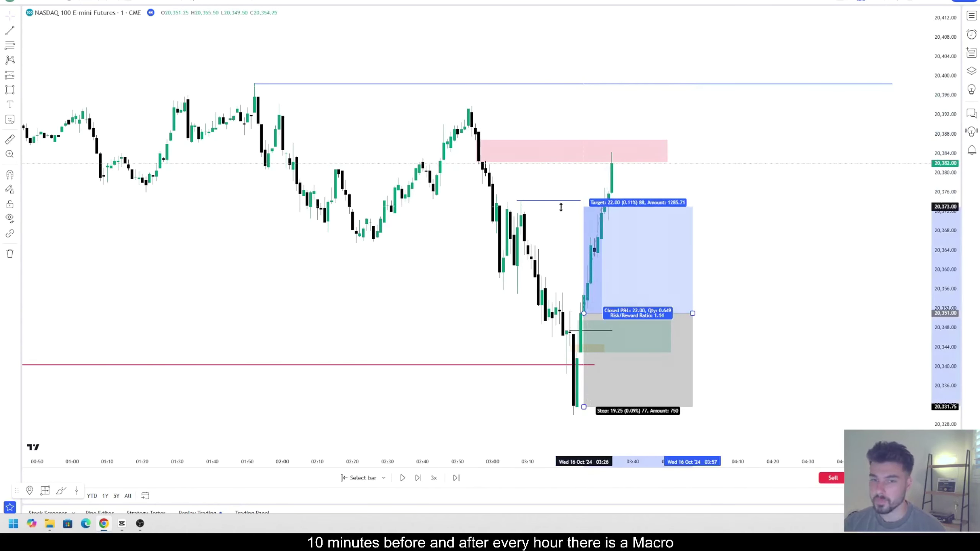
pyautogui.moveTo(556, 208); pyautogui.dragTo(540, 86)
pyautogui.click(520, 437)
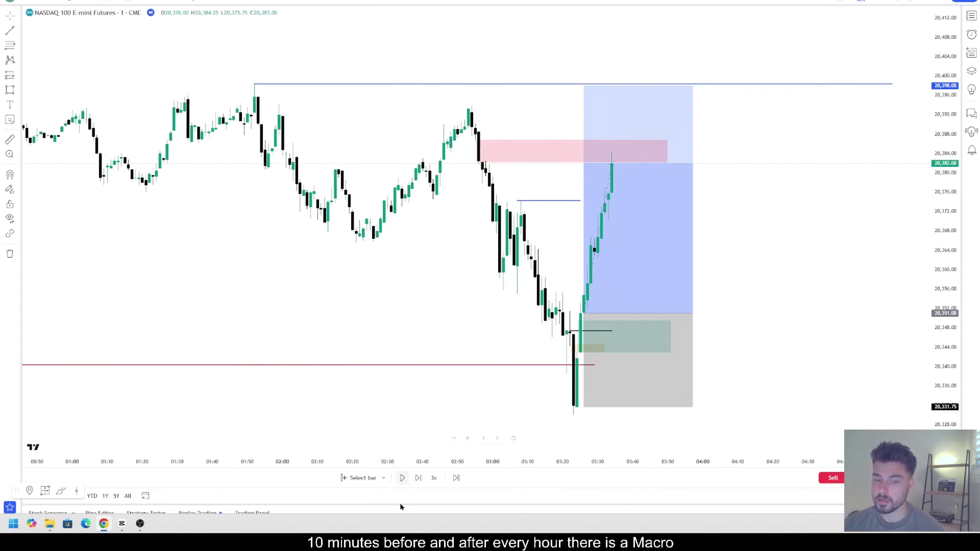
# Move the long position's stop to 20,350.75, just under the entry, and play the bar replay forward to about 04:16.
pyautogui.click(402, 478)
pyautogui.moveTo(576, 402); pyautogui.dragTo(574, 320)
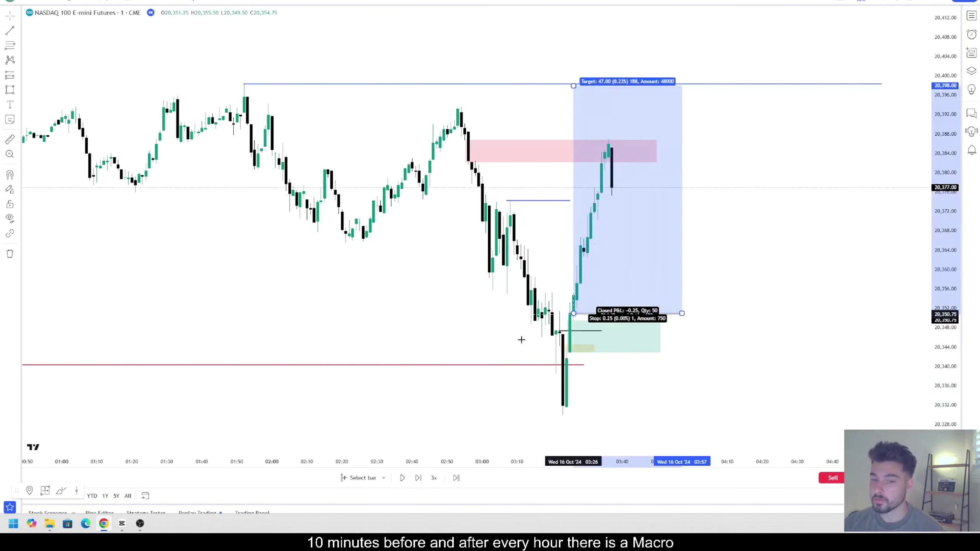
pyautogui.click(403, 478)
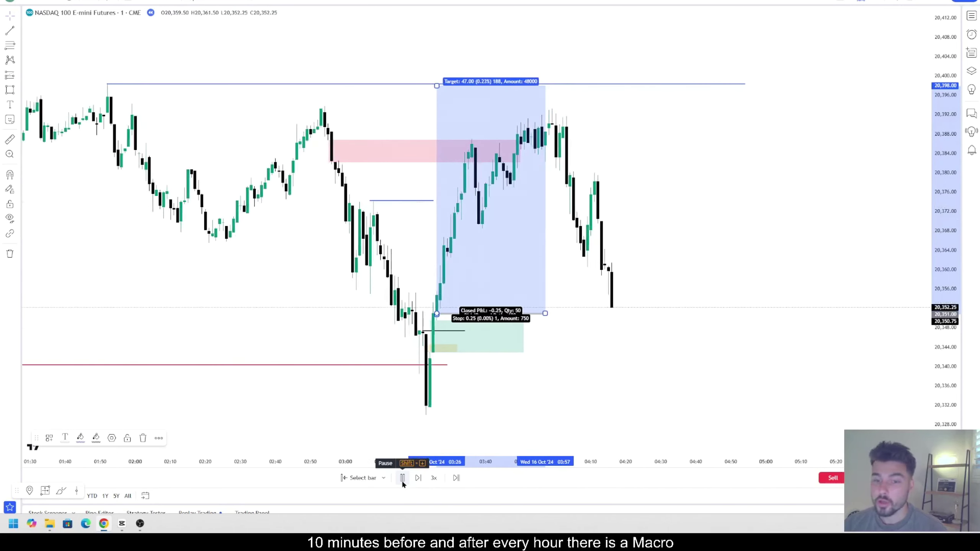
pyautogui.click(402, 478)
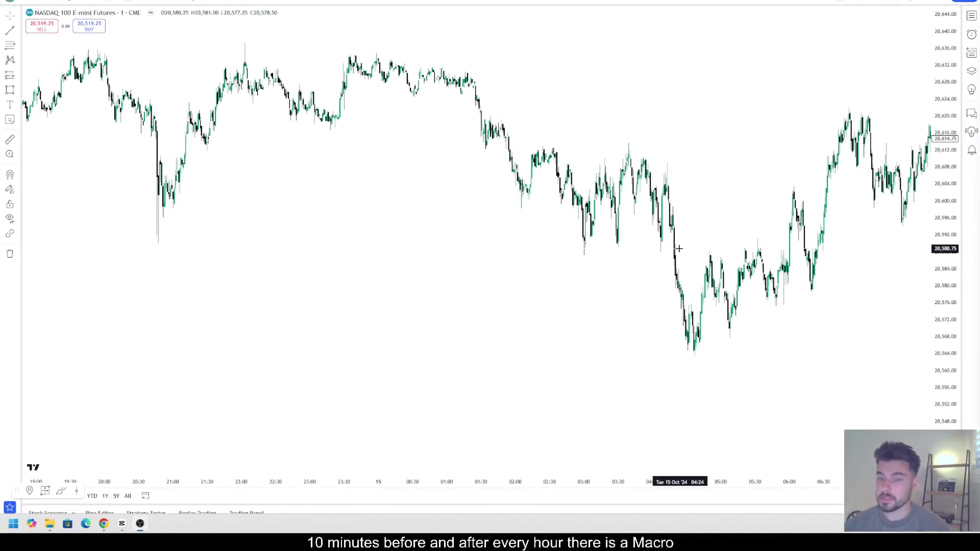
# Draw a horizontal trend line at 20,590.00 from the 14 October 20:44 low to 02:59 on 15 October.
pyautogui.click(17, 31)
pyautogui.click(48, 42)
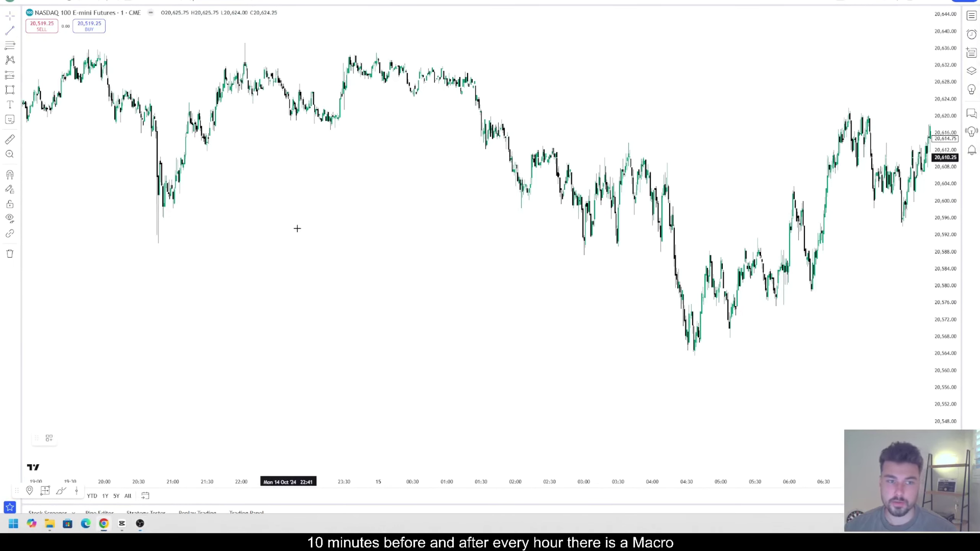
pyautogui.click(154, 243)
pyautogui.click(177, 243)
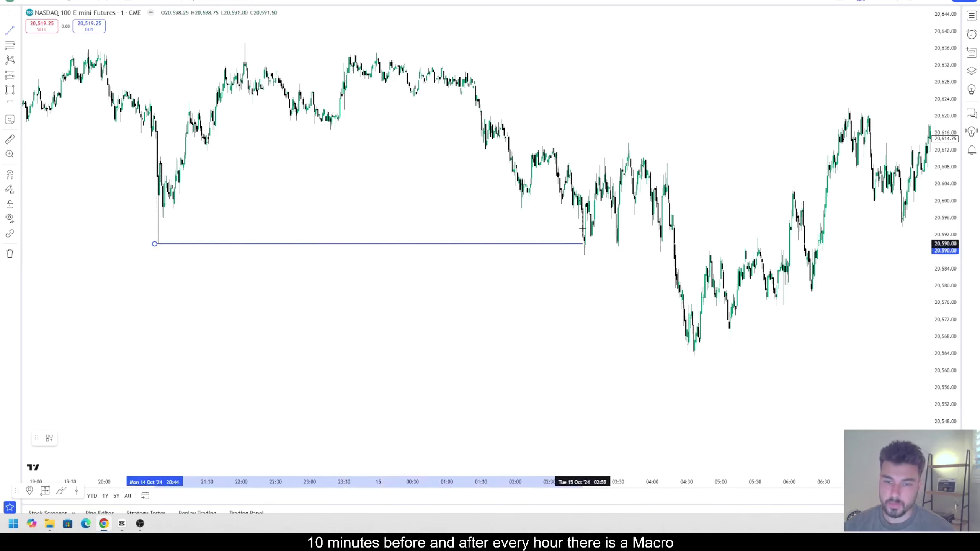
pyautogui.click(583, 241)
# Color the horizontal trend line at 20,590.00 red.
pyautogui.moveTo(635, 261); pyautogui.dragTo(671, 266)
pyautogui.moveTo(949, 337); pyautogui.dragTo(946, 205)
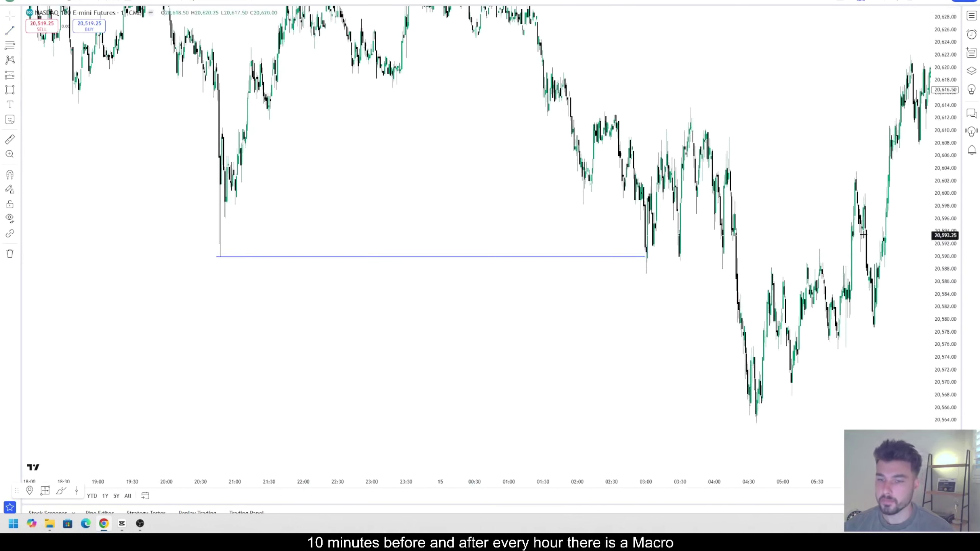
pyautogui.scroll(3, 600, 334)
pyautogui.moveTo(659, 339); pyautogui.dragTo(724, 345)
pyautogui.click(602, 265)
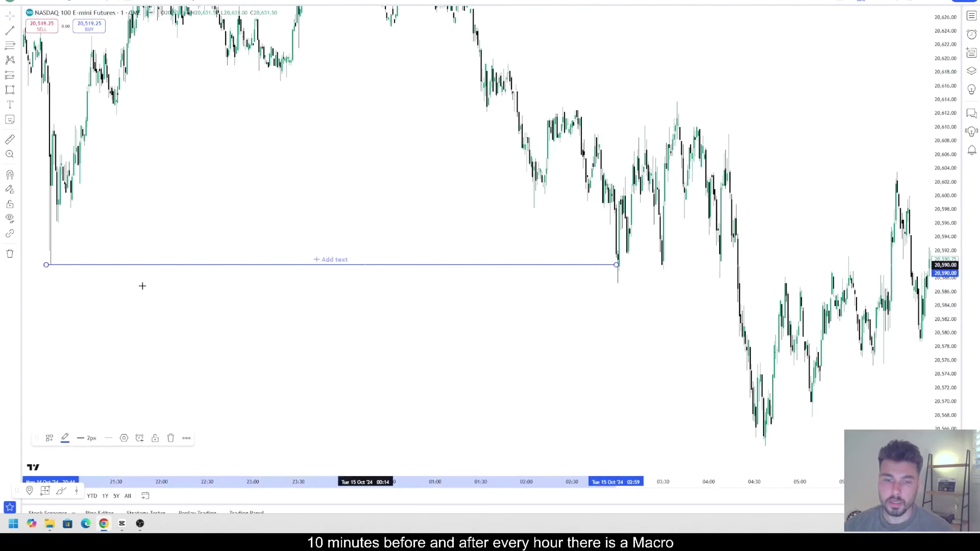
pyautogui.click(64, 438)
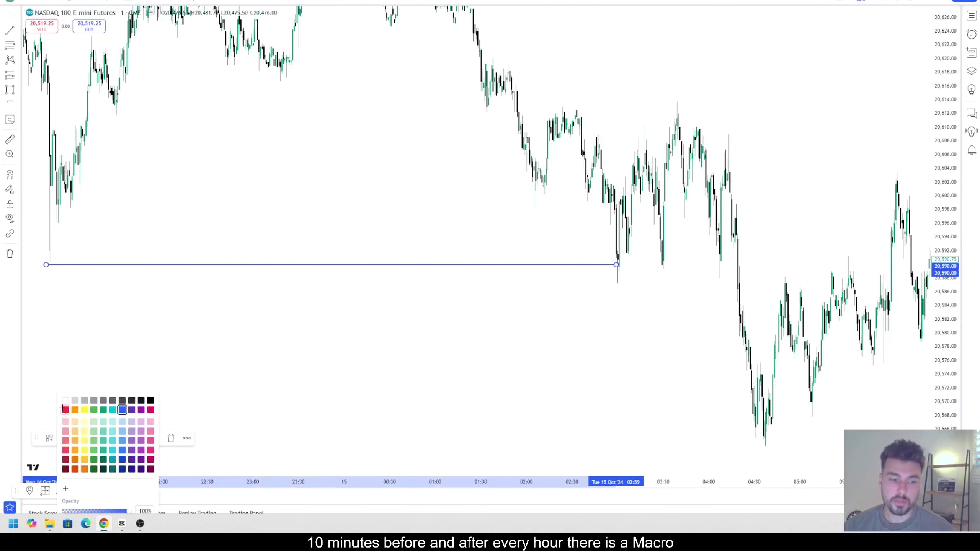
pyautogui.click(65, 409)
pyautogui.click(774, 164)
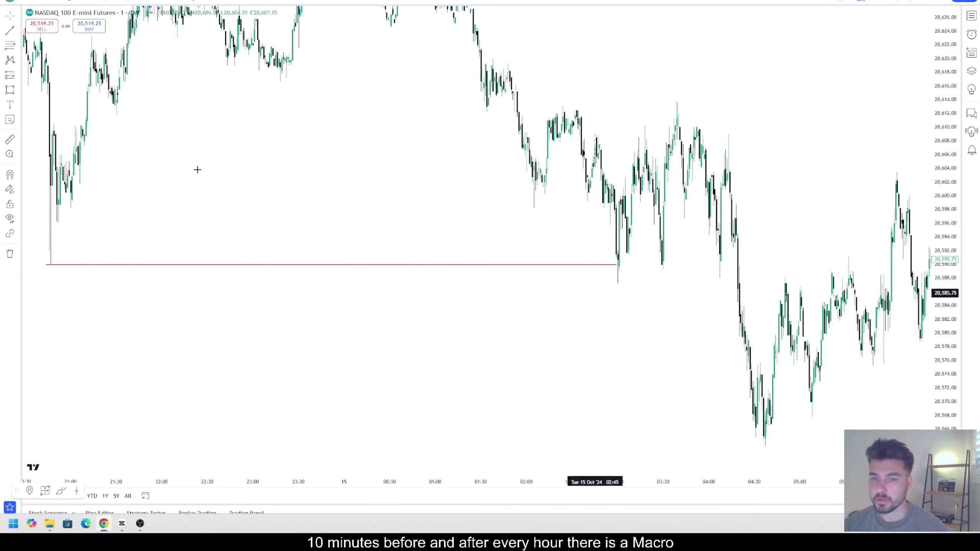
# Draw a rectangle over the price gap near 03:00, from 20,597.25 to 20,591.75 and ending at 03:18, and color it orange.
pyautogui.click(17, 93)
pyautogui.click(50, 230)
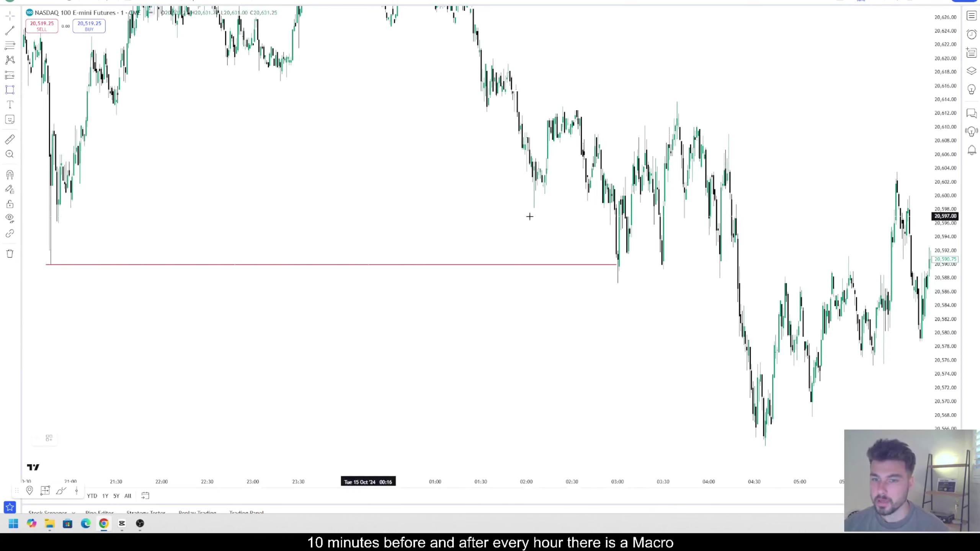
pyautogui.moveTo(614, 215); pyautogui.dragTo(645, 252)
pyautogui.click(80, 440)
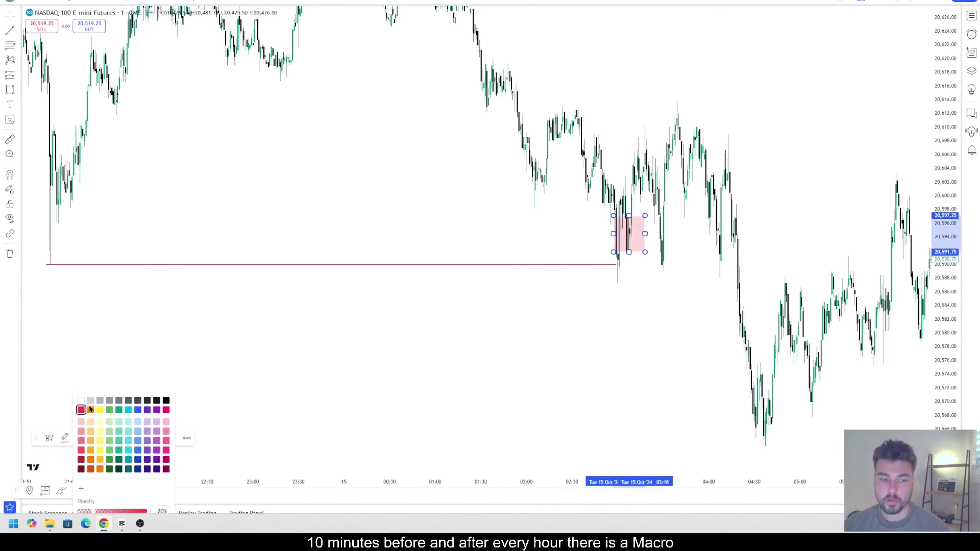
pyautogui.click(92, 410)
pyautogui.click(430, 354)
pyautogui.moveTo(562, 149); pyautogui.dragTo(566, 166)
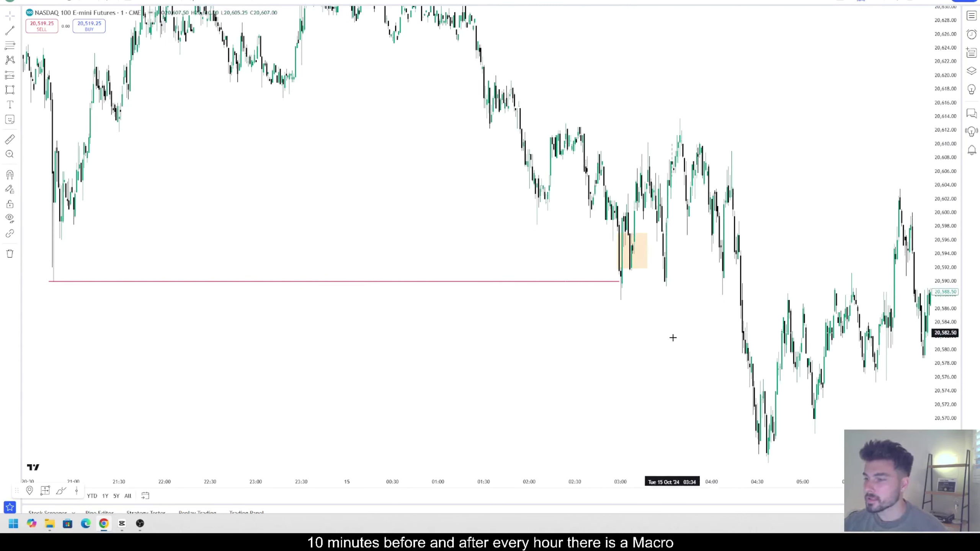
pyautogui.click(71, 282)
pyautogui.click(461, 357)
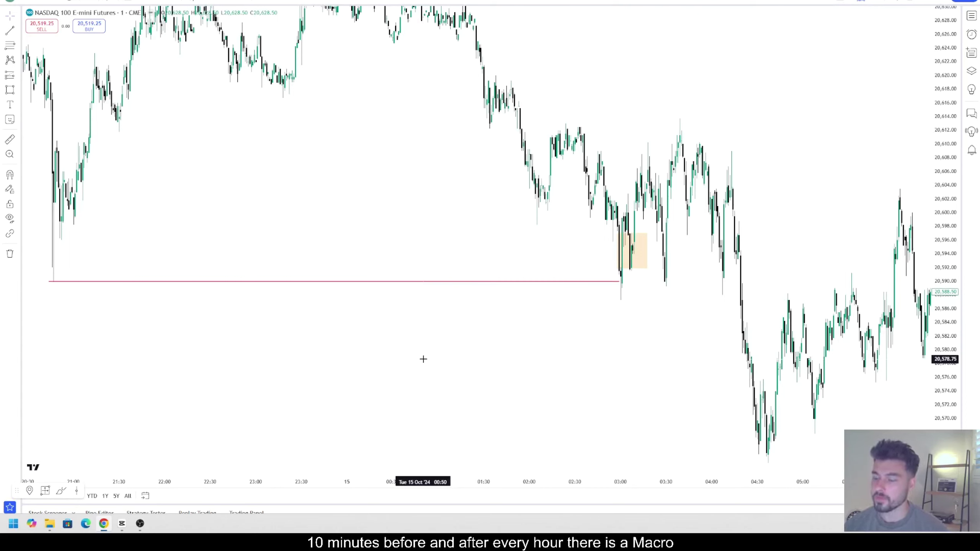
# Sketch a freehand brush path from 20,600 down through the red line, back up to it and down to about 20,581, and delete it.
pyautogui.click(18, 98)
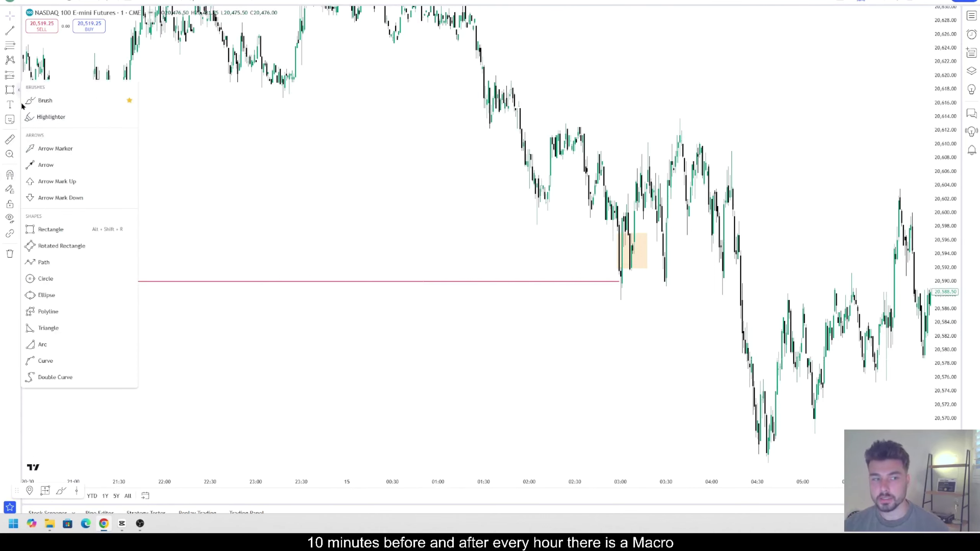
pyautogui.click(44, 100)
pyautogui.moveTo(615, 225)
pyautogui.mouseDown()
pyautogui.moveTo(626, 293)
pyautogui.moveTo(654, 300)
pyautogui.moveTo(664, 345)
pyautogui.mouseUp()
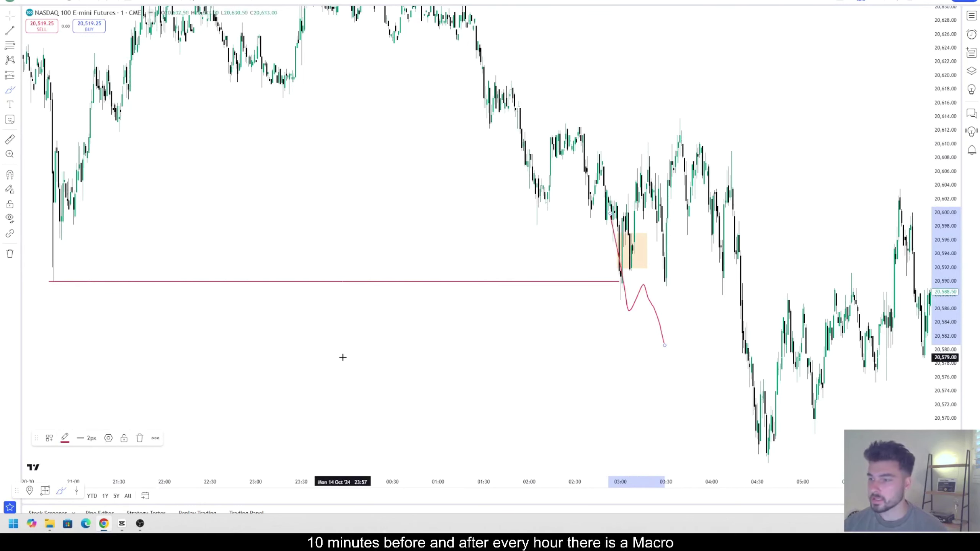
pyautogui.scroll(-8, 343, 357)
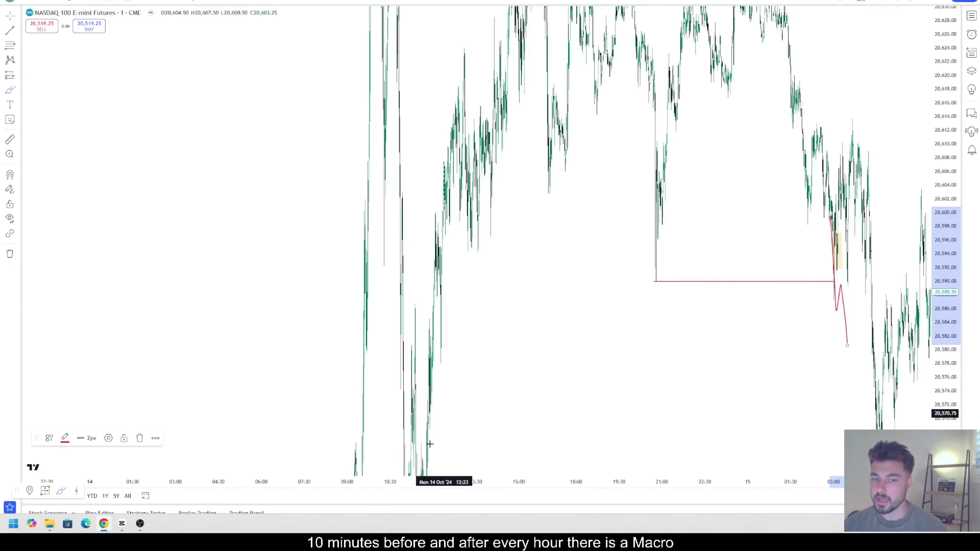
pyautogui.scroll(1, 499, 340)
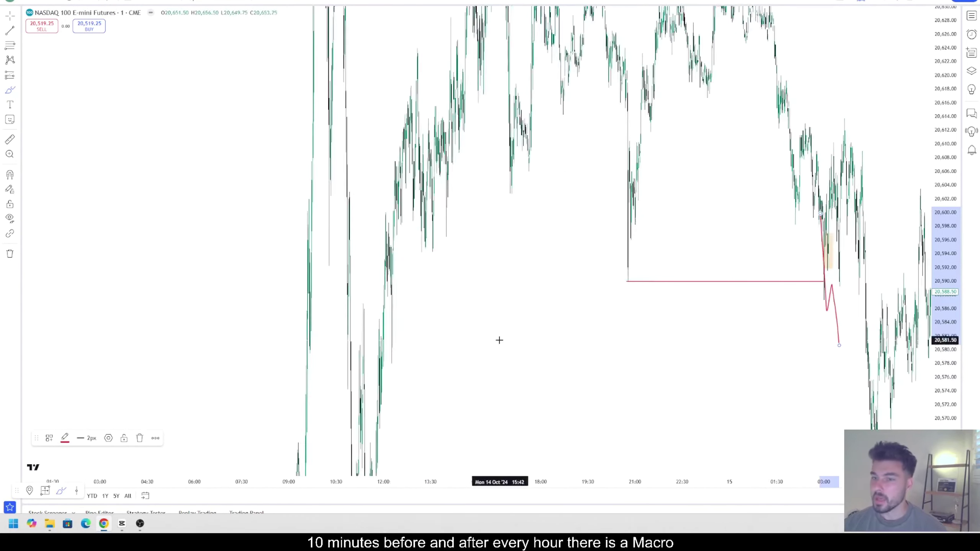
pyautogui.scroll(10, 500, 340)
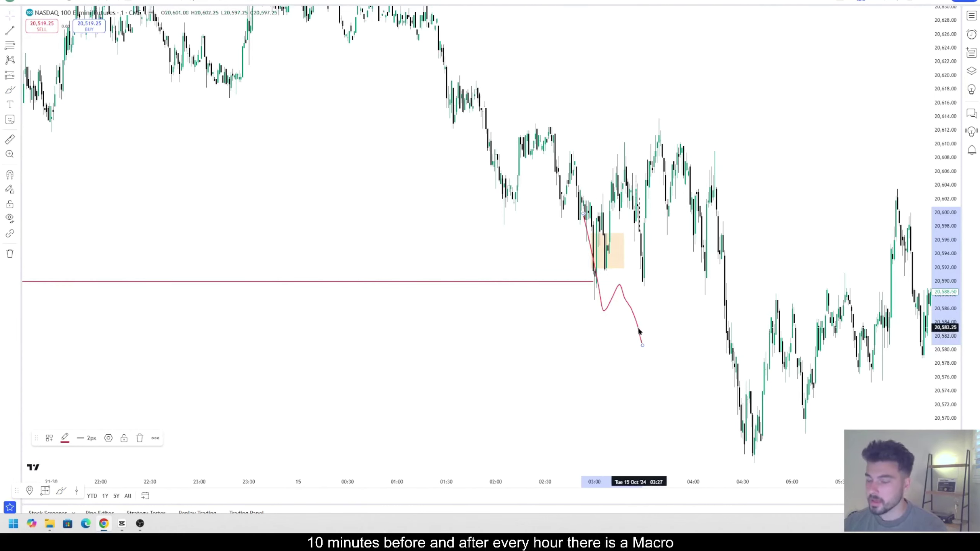
pyautogui.press('Delete')
# Place a long position with its entry at 20,599.00 at 03:02, above the orange gap rectangle.
pyautogui.moveTo(948, 348); pyautogui.dragTo(947, 311)
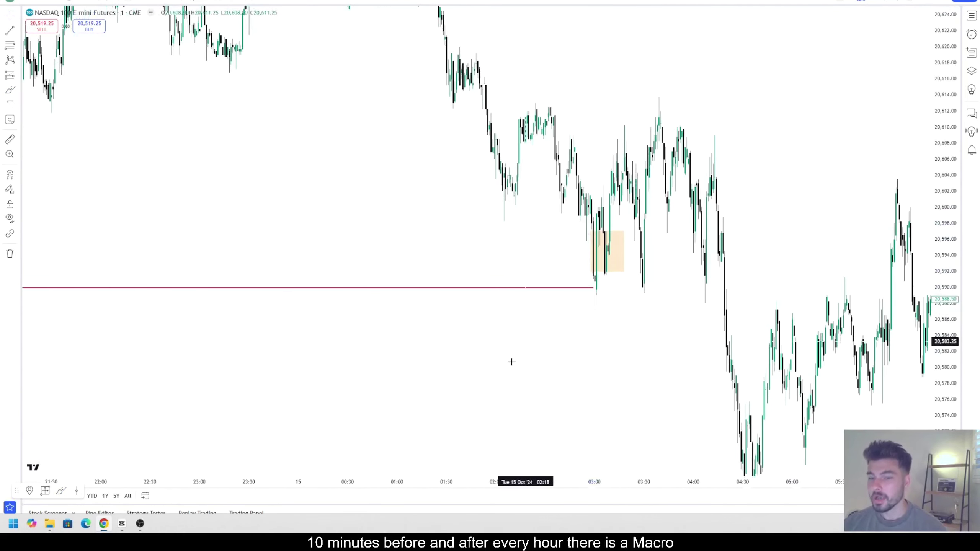
pyautogui.scroll(4, 498, 358)
pyautogui.moveTo(589, 346); pyautogui.dragTo(676, 350)
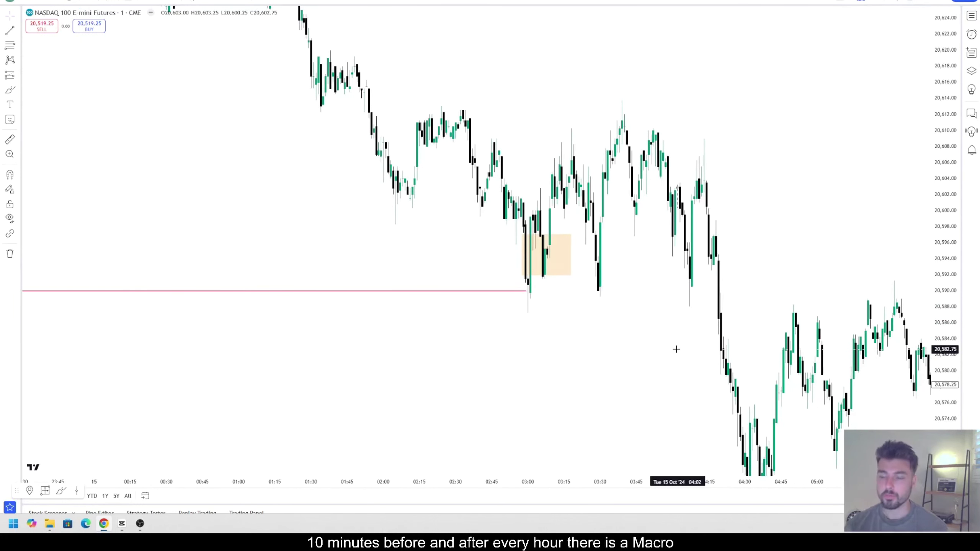
pyautogui.moveTo(691, 313); pyautogui.dragTo(797, 315)
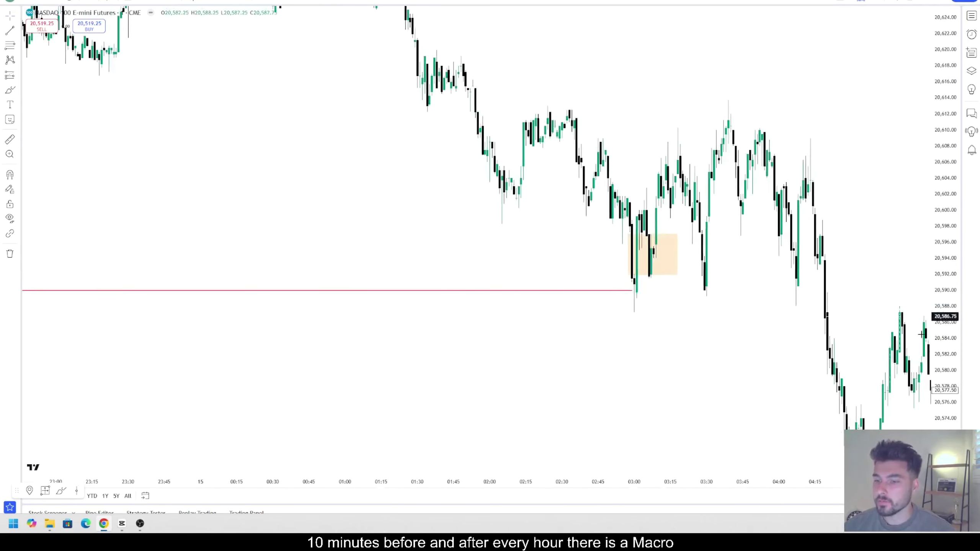
pyautogui.scroll(2, 648, 313)
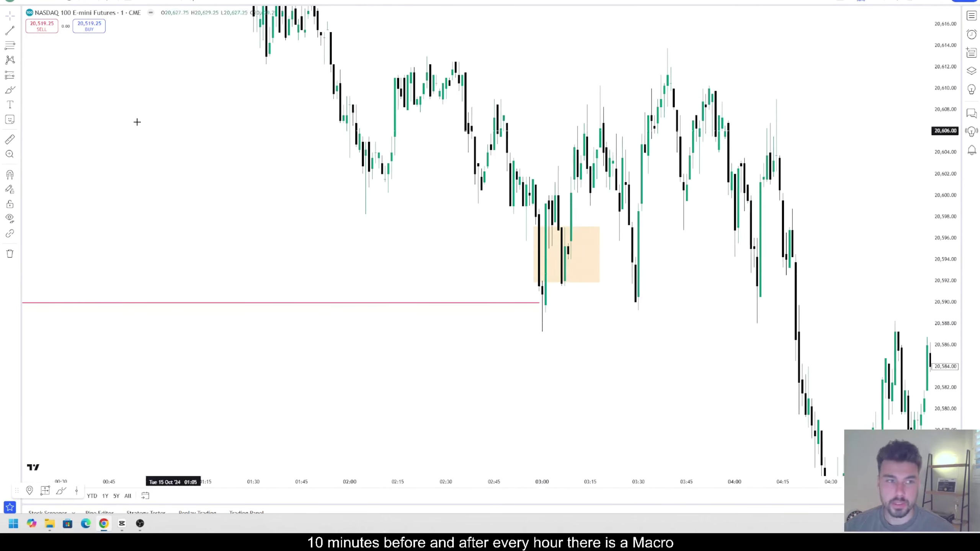
pyautogui.click(19, 77)
pyautogui.click(46, 86)
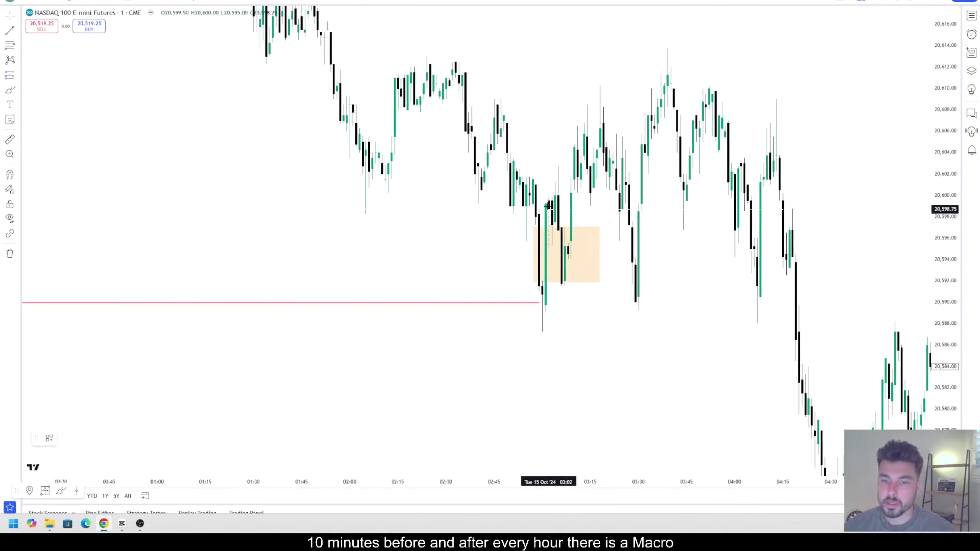
pyautogui.click(549, 206)
pyautogui.click(741, 365)
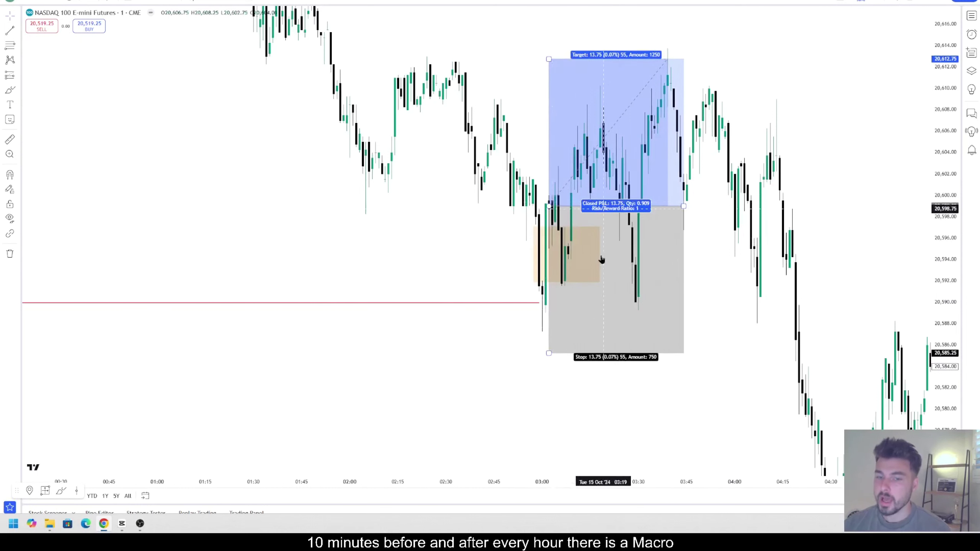
# Set the long position's stop to 20,589.75 and its profit target to 20,610.00.
pyautogui.moveTo(550, 354); pyautogui.dragTo(536, 304)
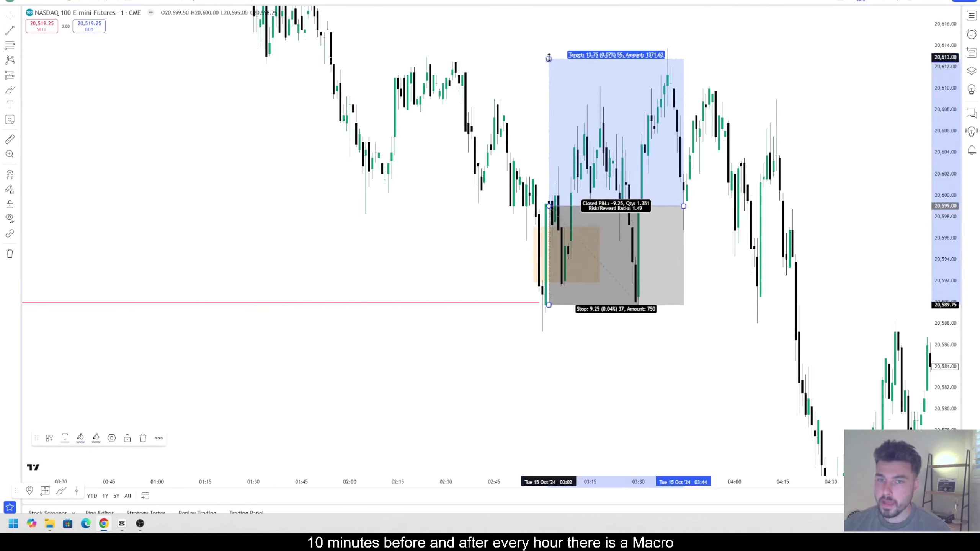
pyautogui.moveTo(549, 58); pyautogui.dragTo(524, 89)
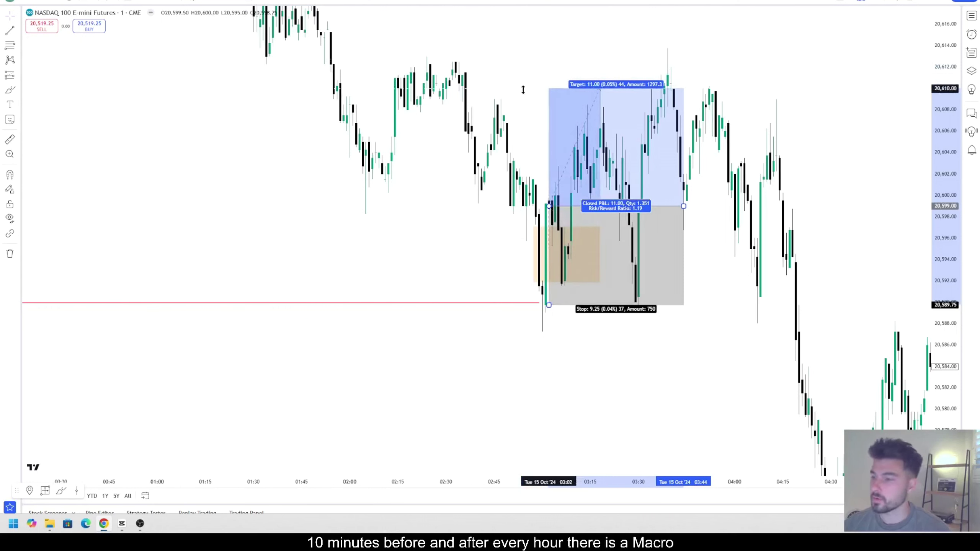
pyautogui.click(743, 298)
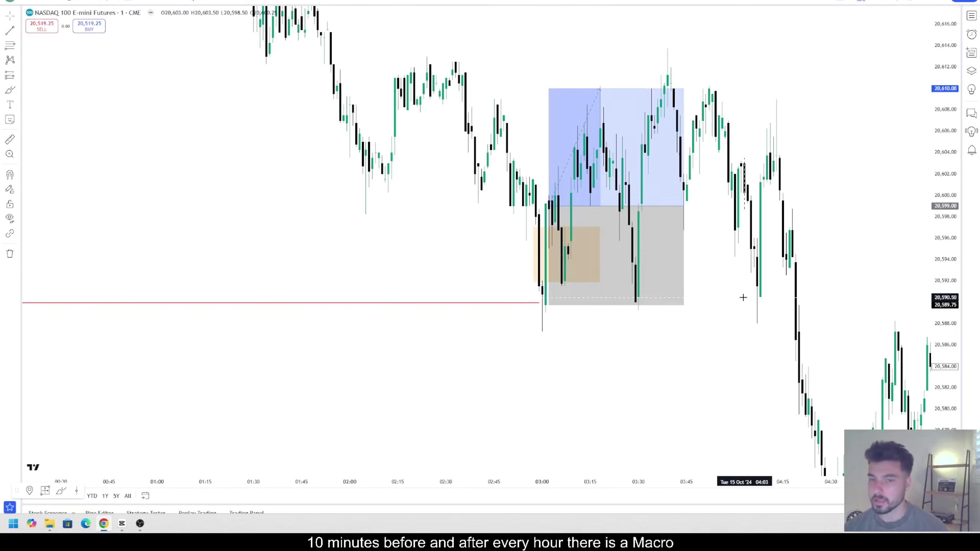
# Raise the long position's stop to 20,598.75, just under the entry, and delete the position.
pyautogui.click(565, 134)
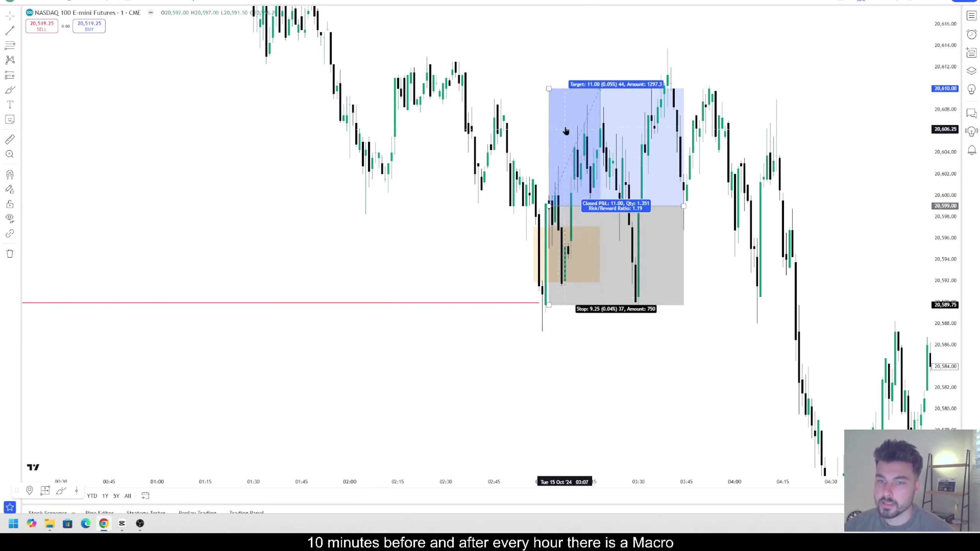
pyautogui.click(603, 225)
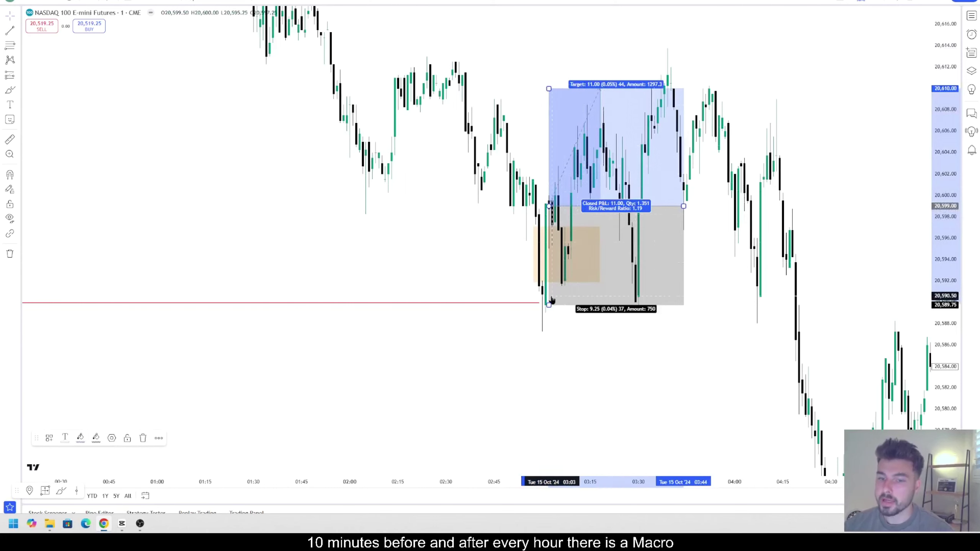
pyautogui.moveTo(549, 305); pyautogui.dragTo(553, 209)
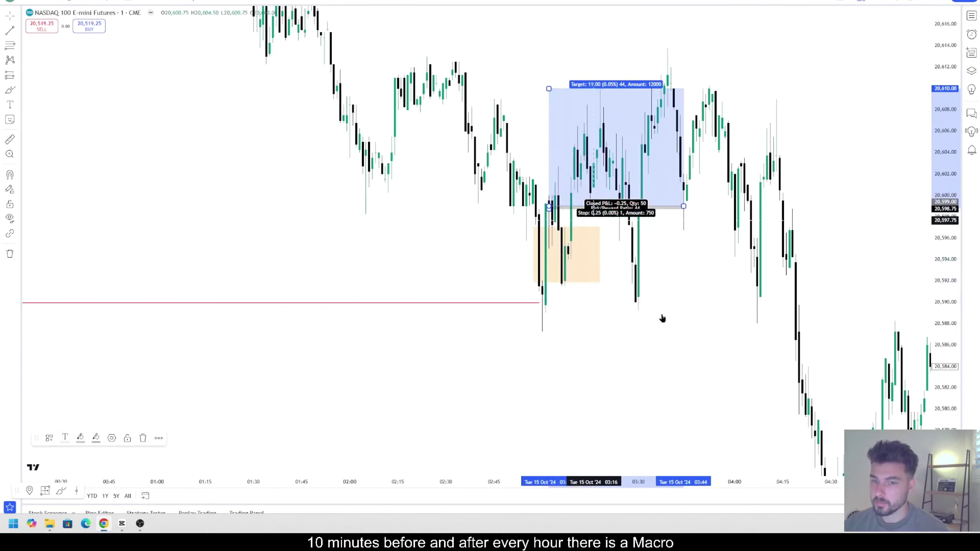
pyautogui.press('Delete')
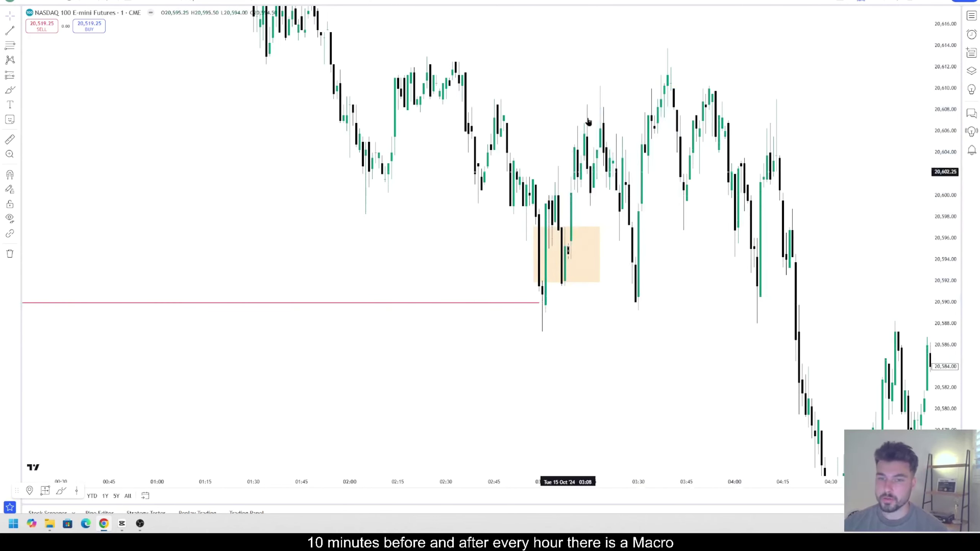